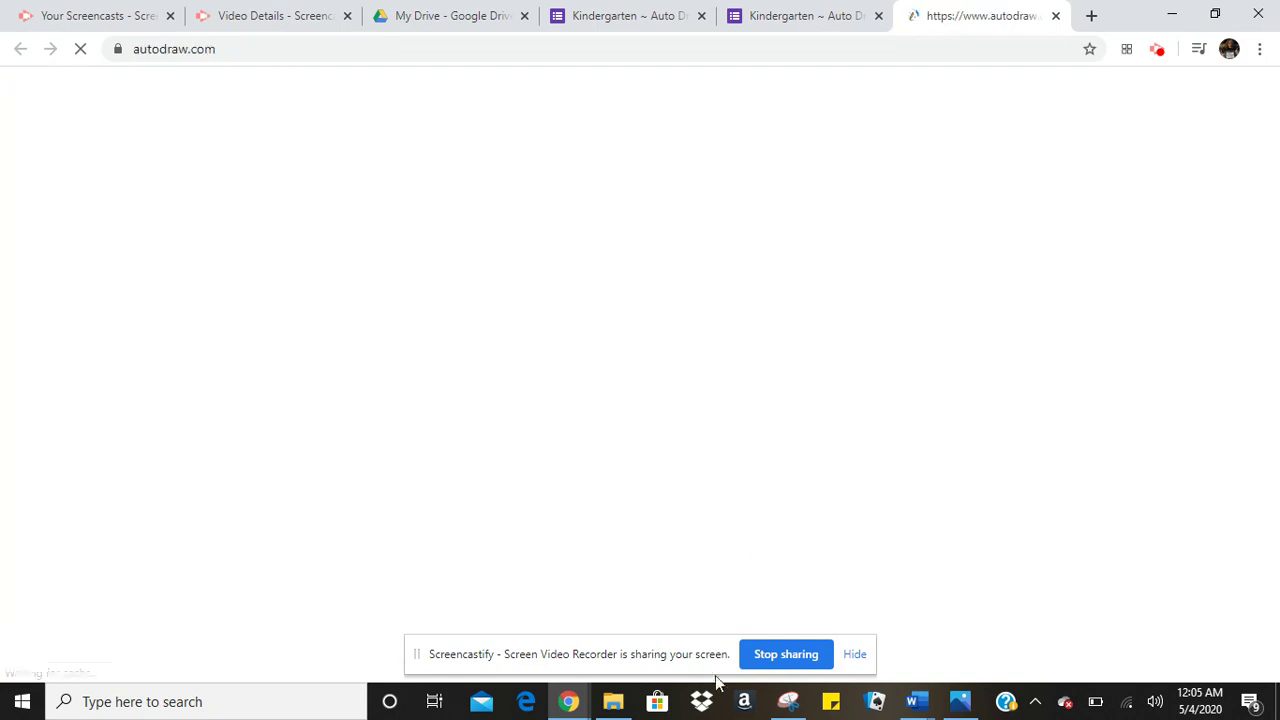
Switch to Snipping Tool to view the captured AutoDraw start page, and minimize it to return to the blank canvas.
{"action": "left_click", "coordinate": [789, 704]}
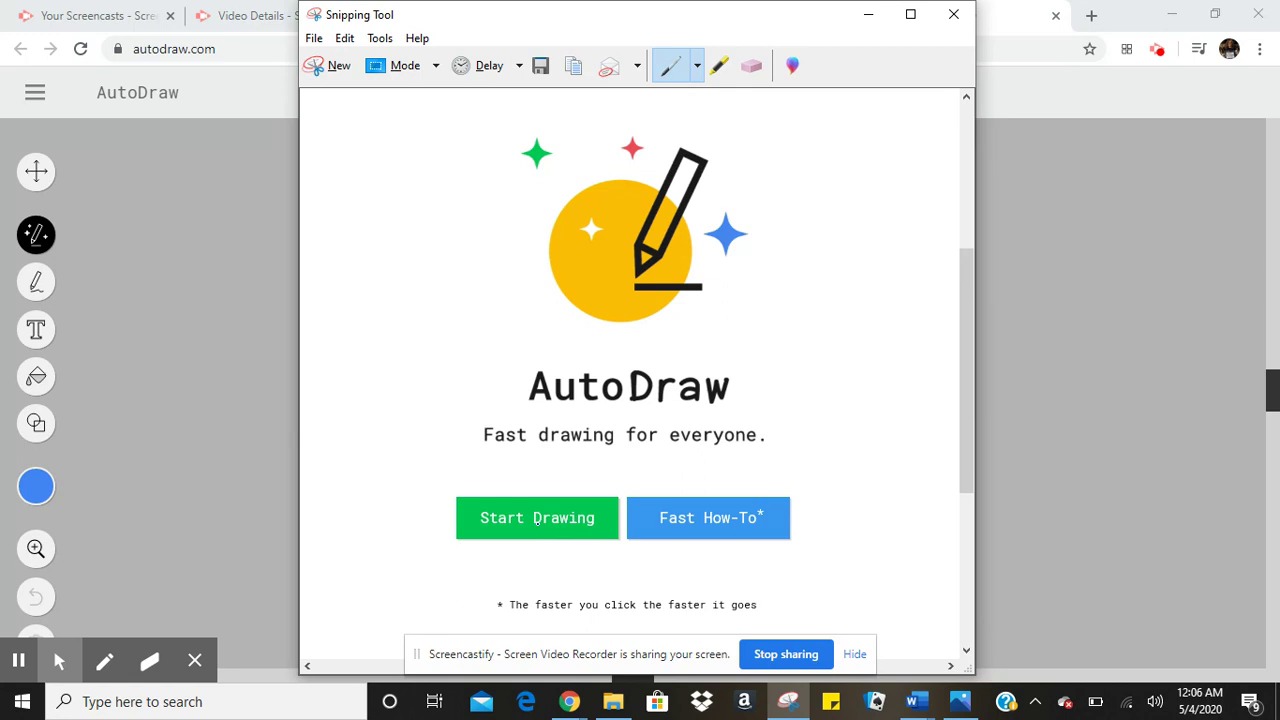
{"action": "left_click", "coordinate": [869, 20]}
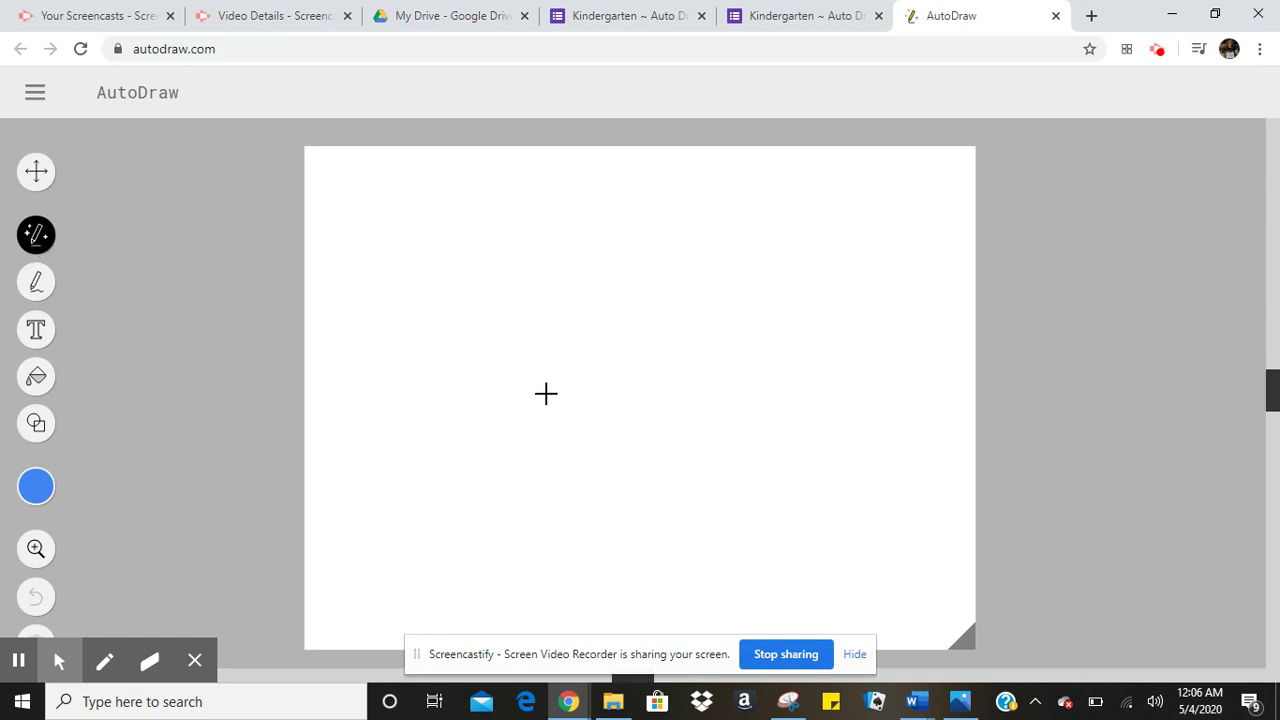
Sketch a rough sailboat with AutoDraw and replace it with the suggested sailboat on waves.
{"action": "mouse_move", "coordinate": [510, 396]}
{"action": "left_mouse_down"}
{"action": "mouse_move", "coordinate": [547, 428]}
{"action": "mouse_move", "coordinate": [601, 436]}
{"action": "mouse_move", "coordinate": [724, 387]}
{"action": "mouse_move", "coordinate": [515, 389]}
{"action": "mouse_move", "coordinate": [621, 197]}
{"action": "mouse_move", "coordinate": [617, 386]}
{"action": "mouse_move", "coordinate": [623, 196]}
{"action": "mouse_move", "coordinate": [708, 375]}
{"action": "mouse_move", "coordinate": [620, 379]}
{"action": "left_mouse_up"}
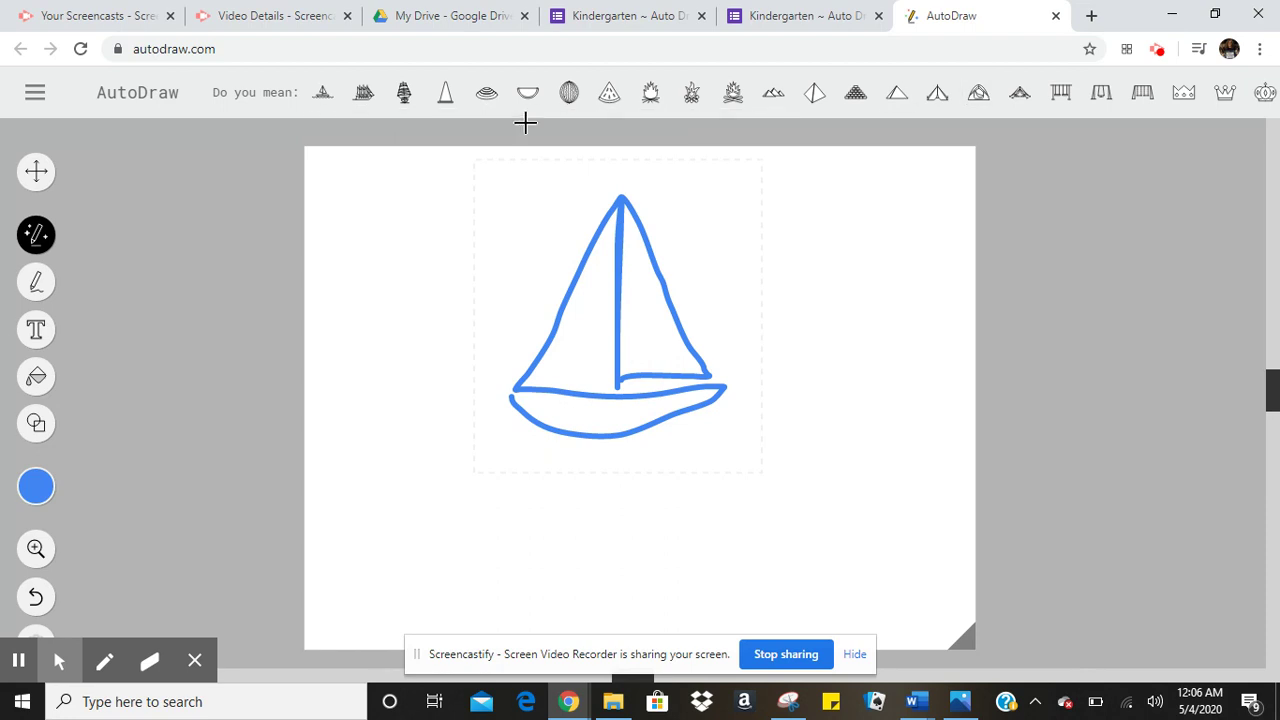
{"action": "left_click", "coordinate": [318, 93]}
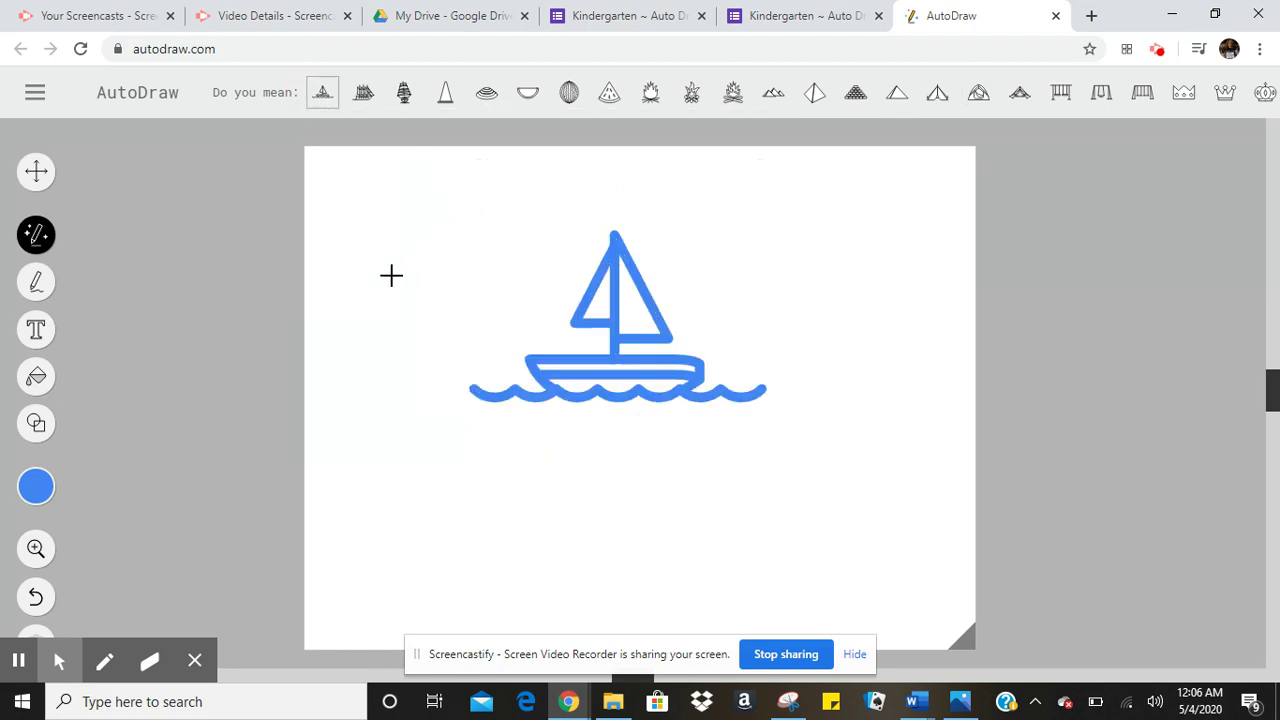
Enlarge the sailboat to about three quarters of the canvas width and center it in the lower part of the canvas.
{"action": "left_click", "coordinate": [37, 174]}
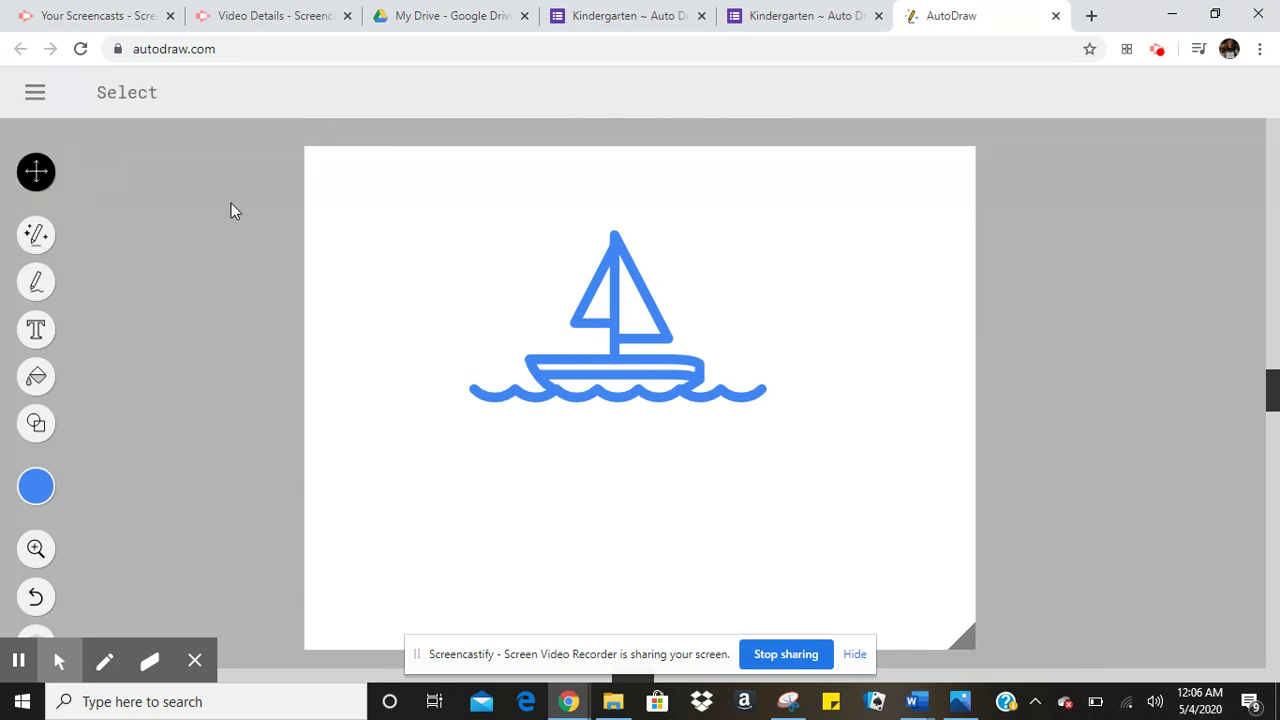
{"action": "left_click", "coordinate": [633, 327]}
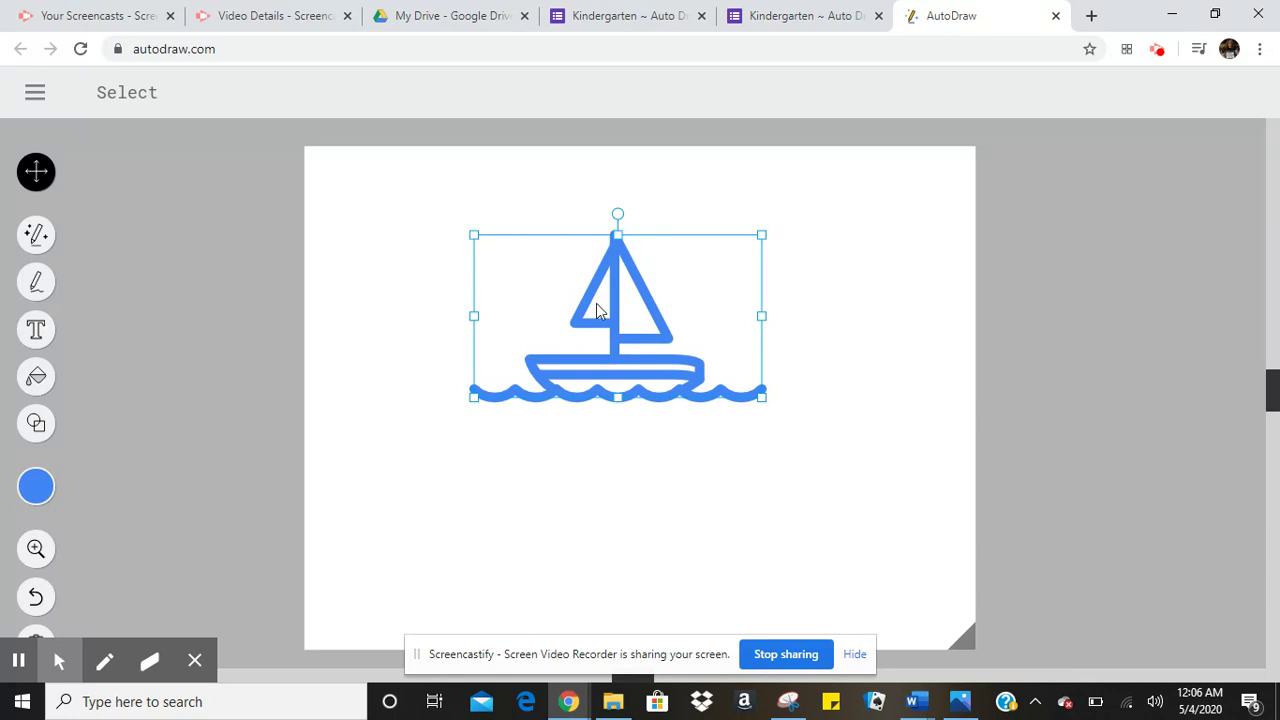
{"action": "left_click", "coordinate": [474, 398]}
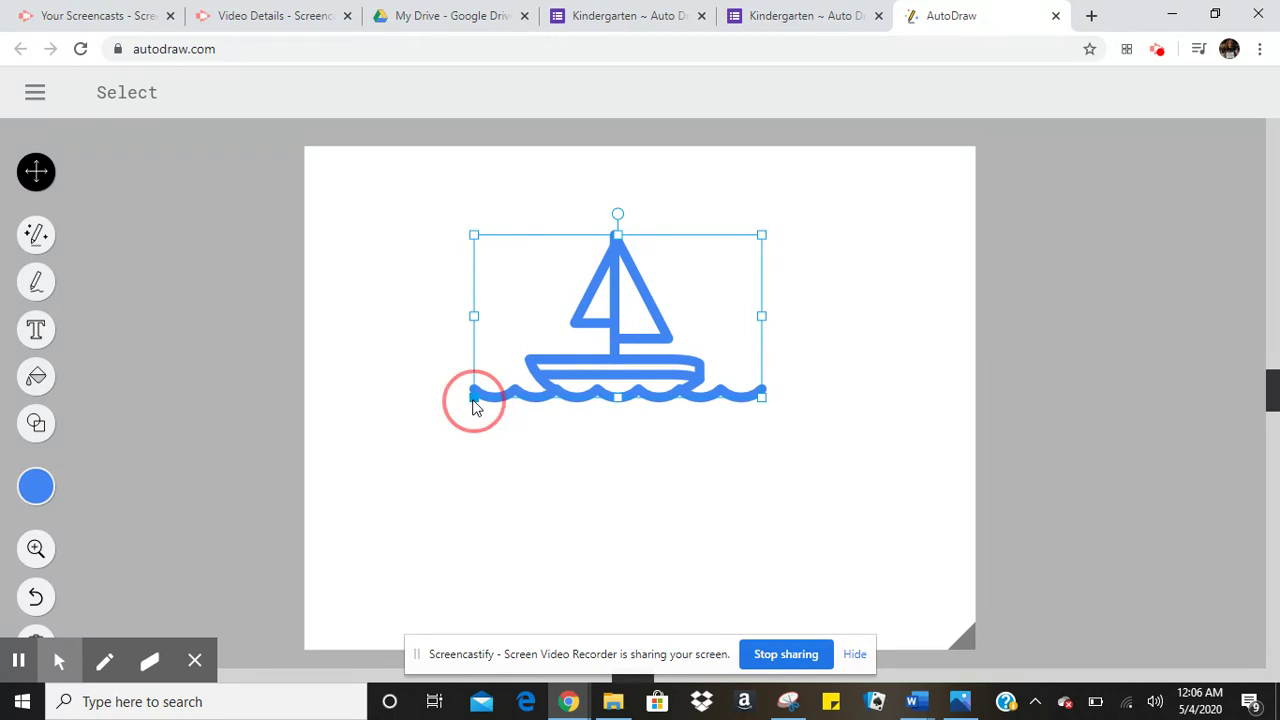
{"action": "left_click_drag", "start_coordinate": [474, 398], "coordinate": [389, 438]}
{"action": "left_click_drag", "start_coordinate": [630, 302], "coordinate": [644, 388]}
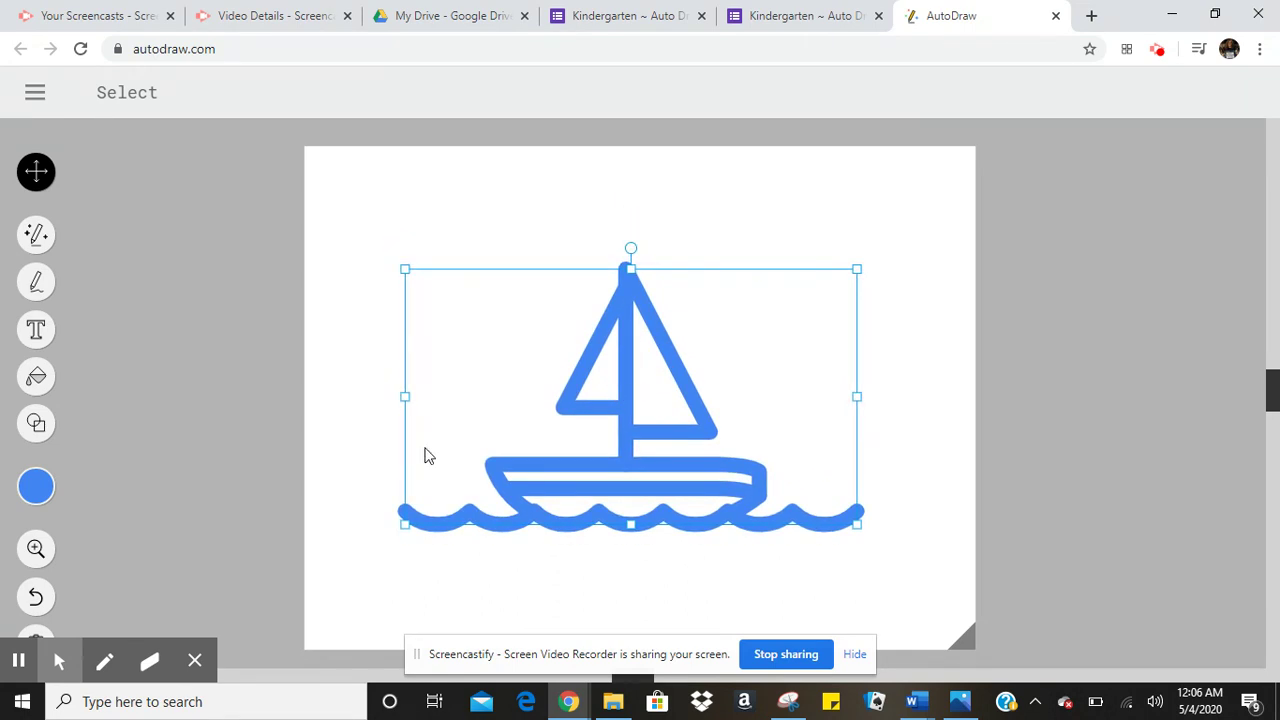
{"action": "left_click_drag", "start_coordinate": [404, 525], "coordinate": [380, 538]}
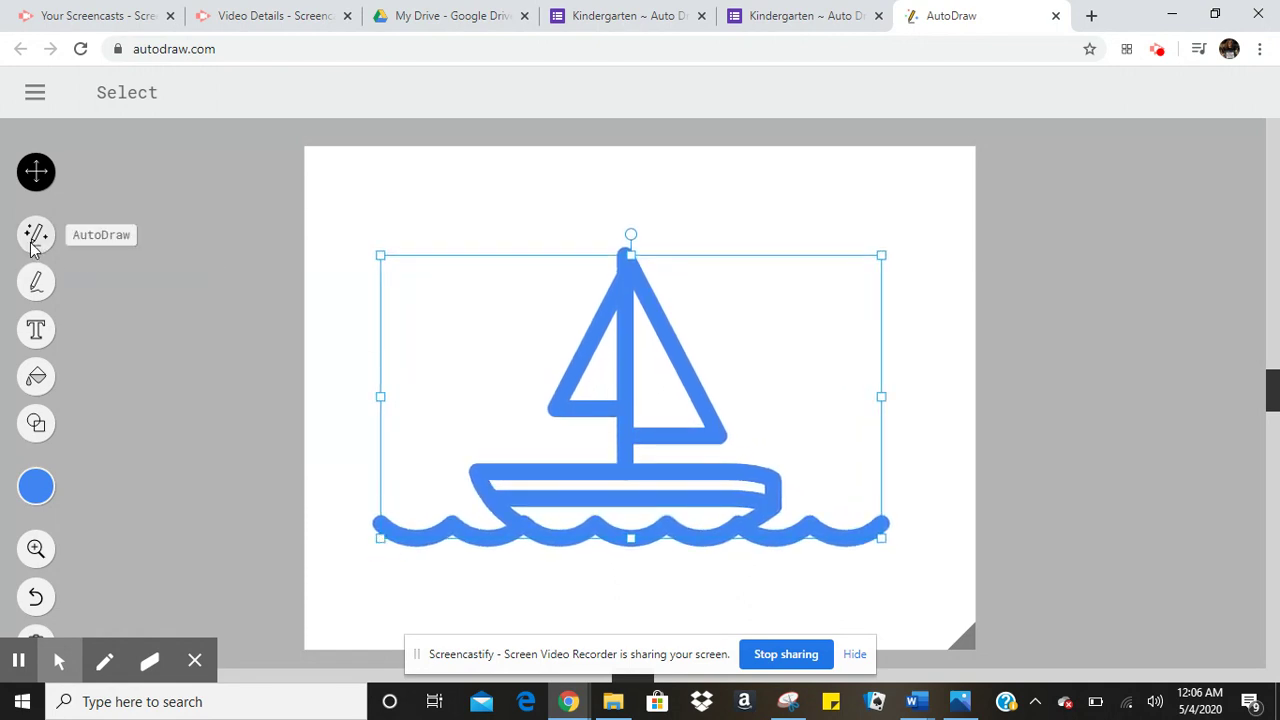
Draw freehand lines extending the waves to both side edges of the canvas, increasing the brush thickness to match the existing waves.
{"action": "left_click", "coordinate": [37, 284]}
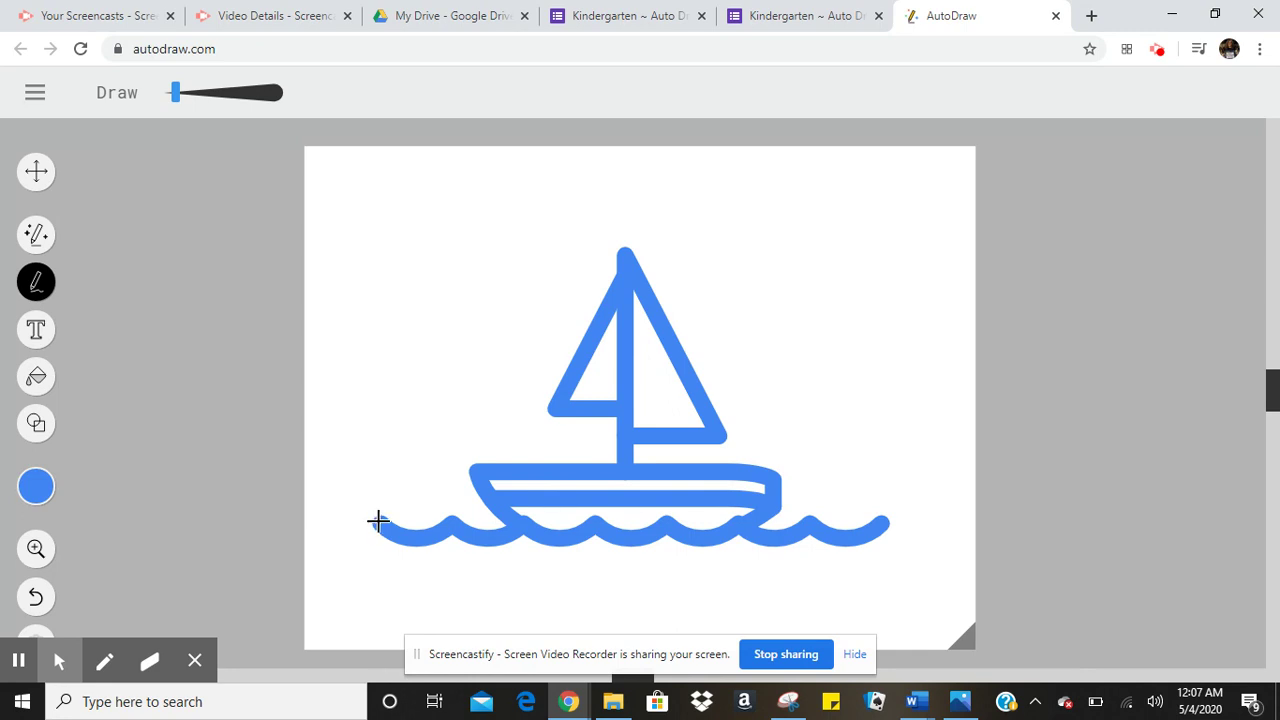
{"action": "left_click_drag", "start_coordinate": [378, 521], "coordinate": [287, 544]}
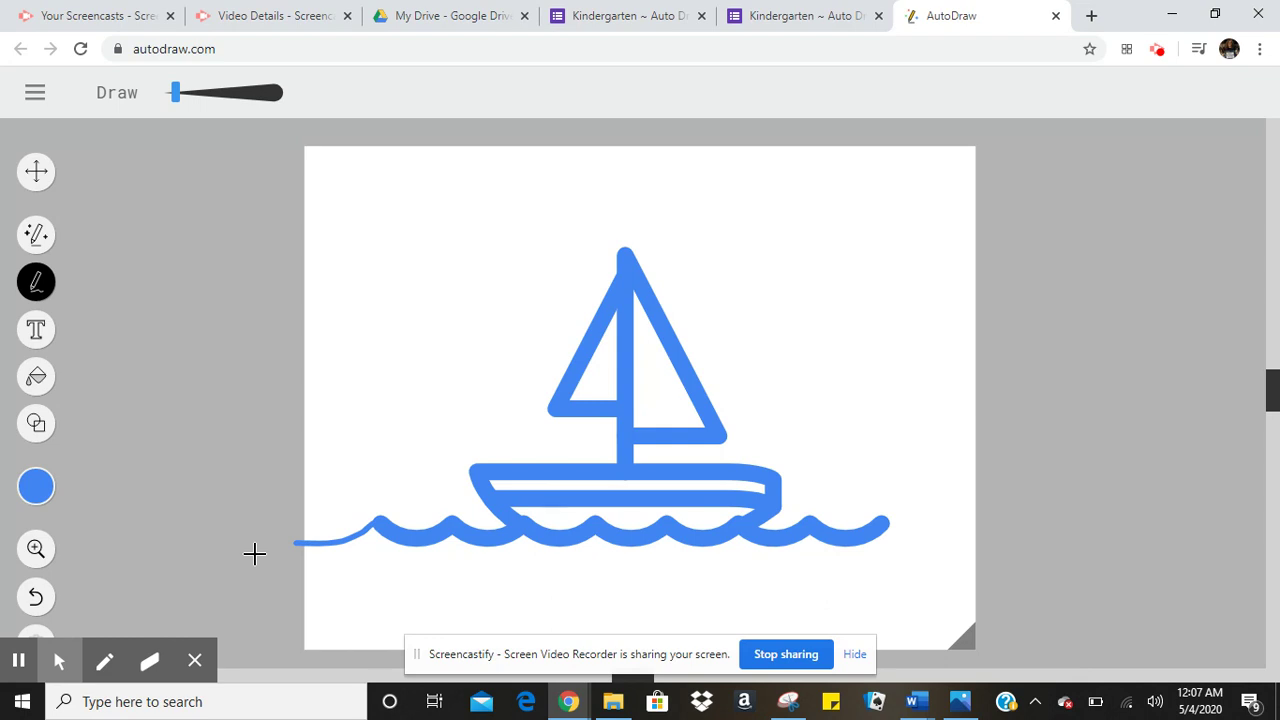
{"action": "left_click", "coordinate": [175, 95]}
{"action": "left_click_drag", "start_coordinate": [176, 100], "coordinate": [195, 100]}
{"action": "left_click_drag", "start_coordinate": [377, 522], "coordinate": [304, 537]}
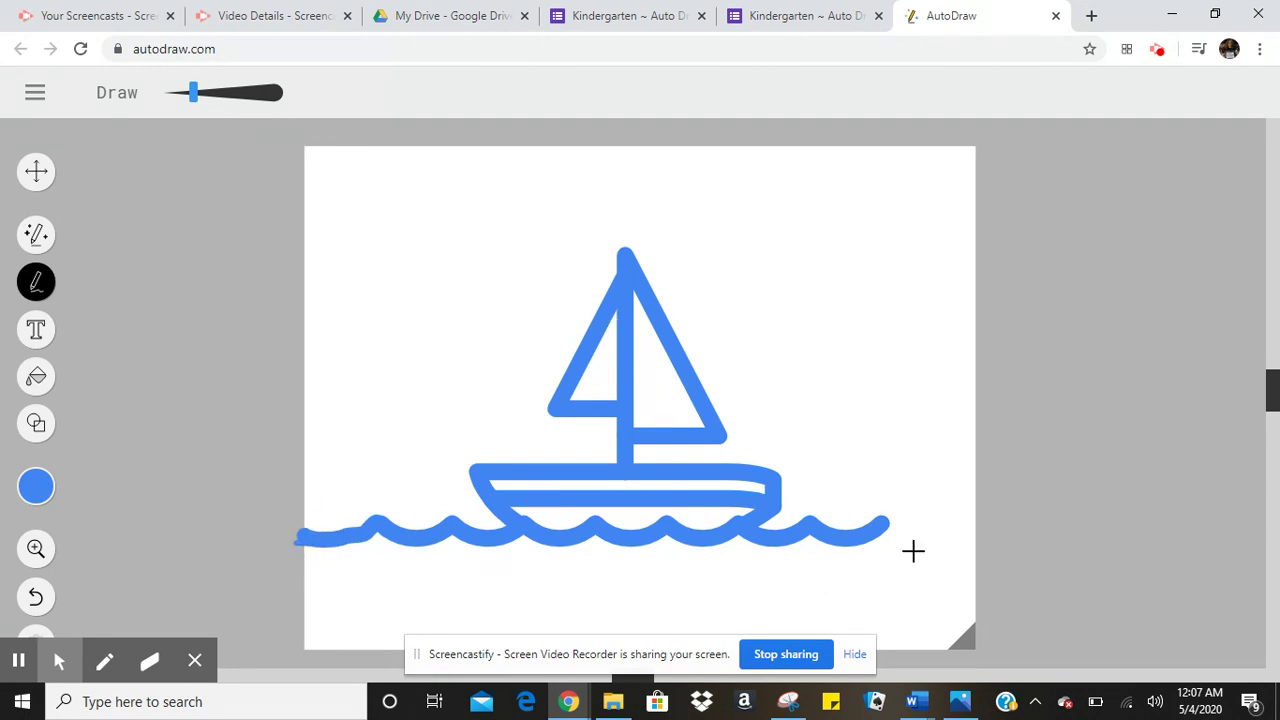
{"action": "mouse_move", "coordinate": [882, 524]}
{"action": "left_mouse_down"}
{"action": "mouse_move", "coordinate": [910, 540]}
{"action": "mouse_move", "coordinate": [947, 522]}
{"action": "mouse_move", "coordinate": [972, 535]}
{"action": "left_mouse_up"}
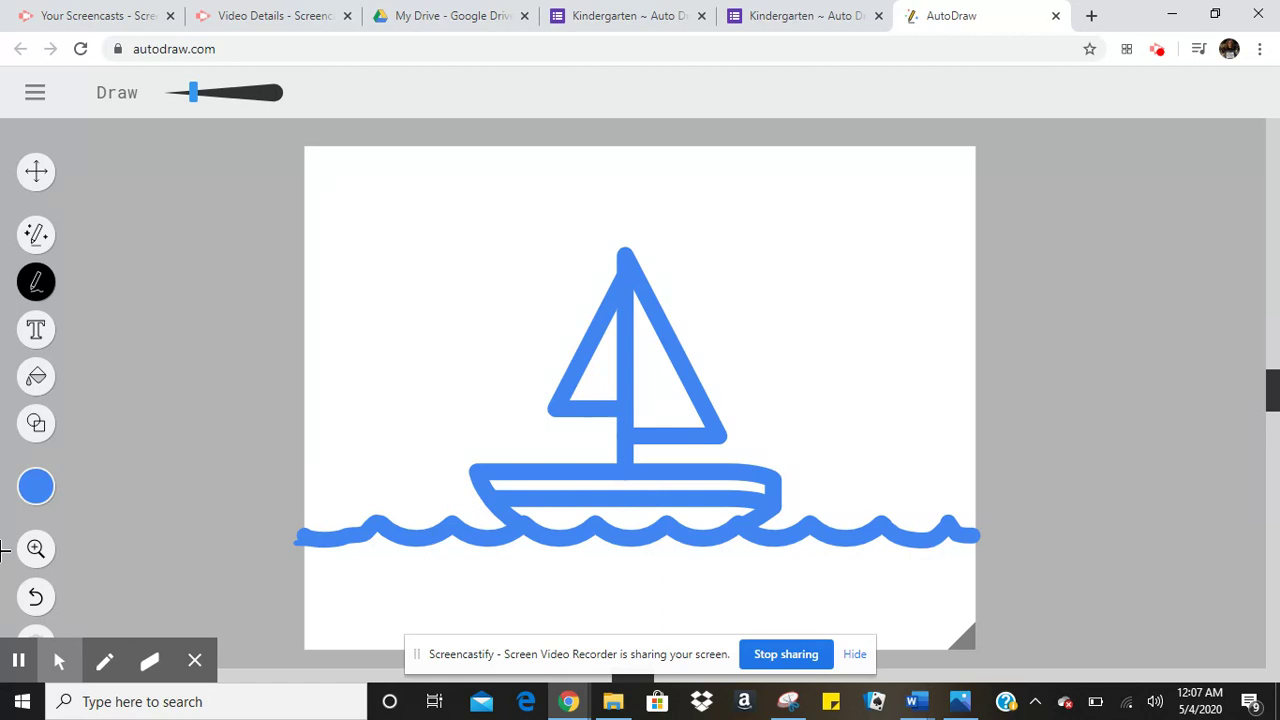
Add a text label in the upper-left area of the canvas with the teacher's name and a second line reading "Wa-3".
{"action": "left_click", "coordinate": [35, 328]}
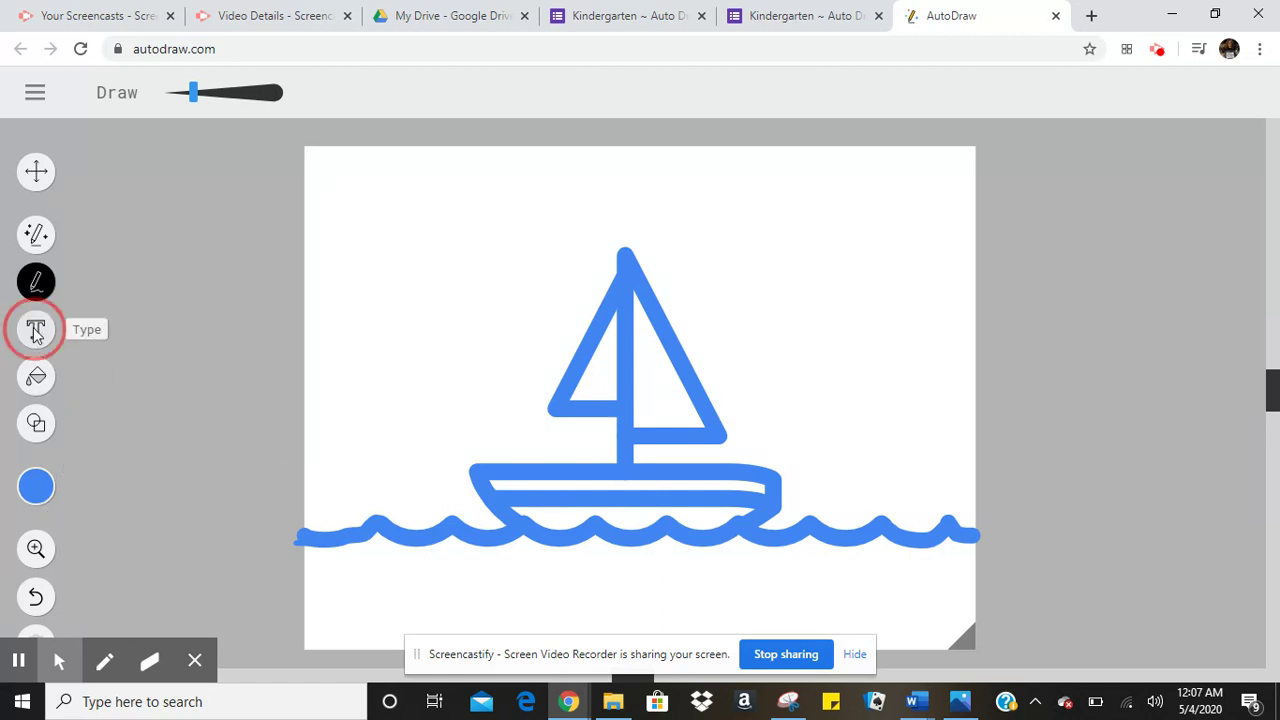
{"action": "left_click", "coordinate": [337, 250]}
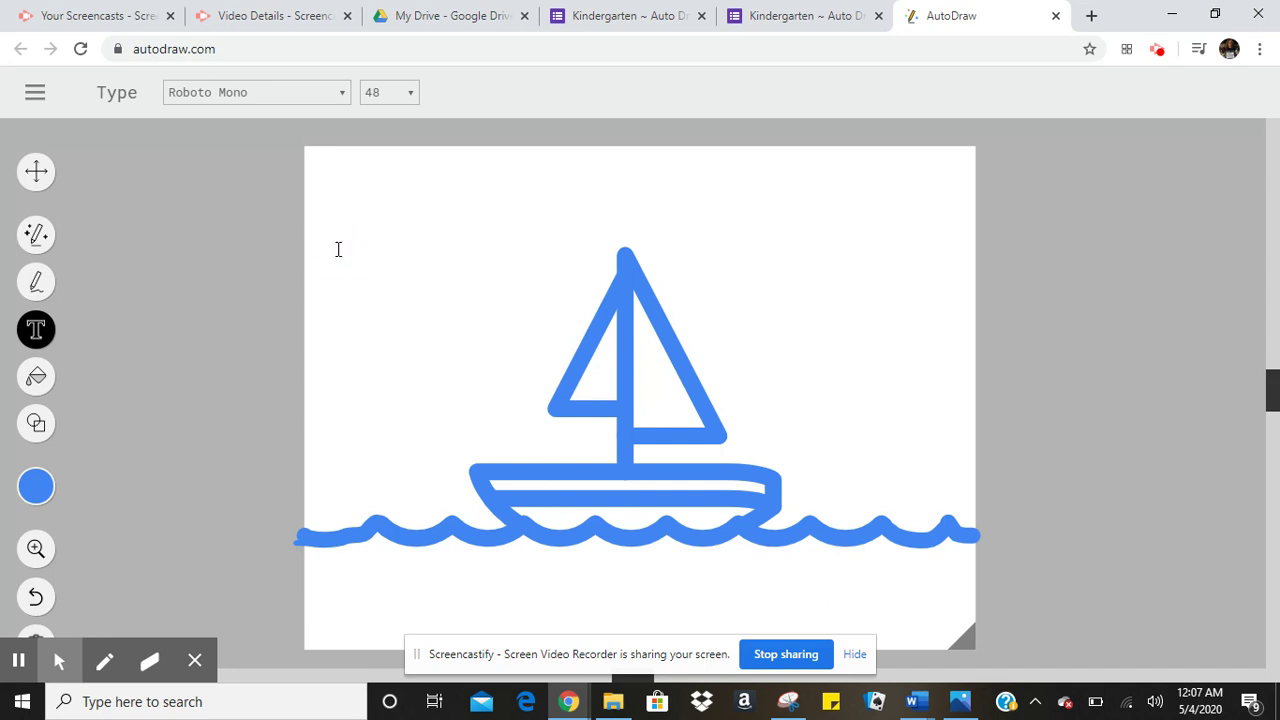
{"action": "type", "text": "Mrs. Korzenecki"}
{"action": "key", "text": "Return"}
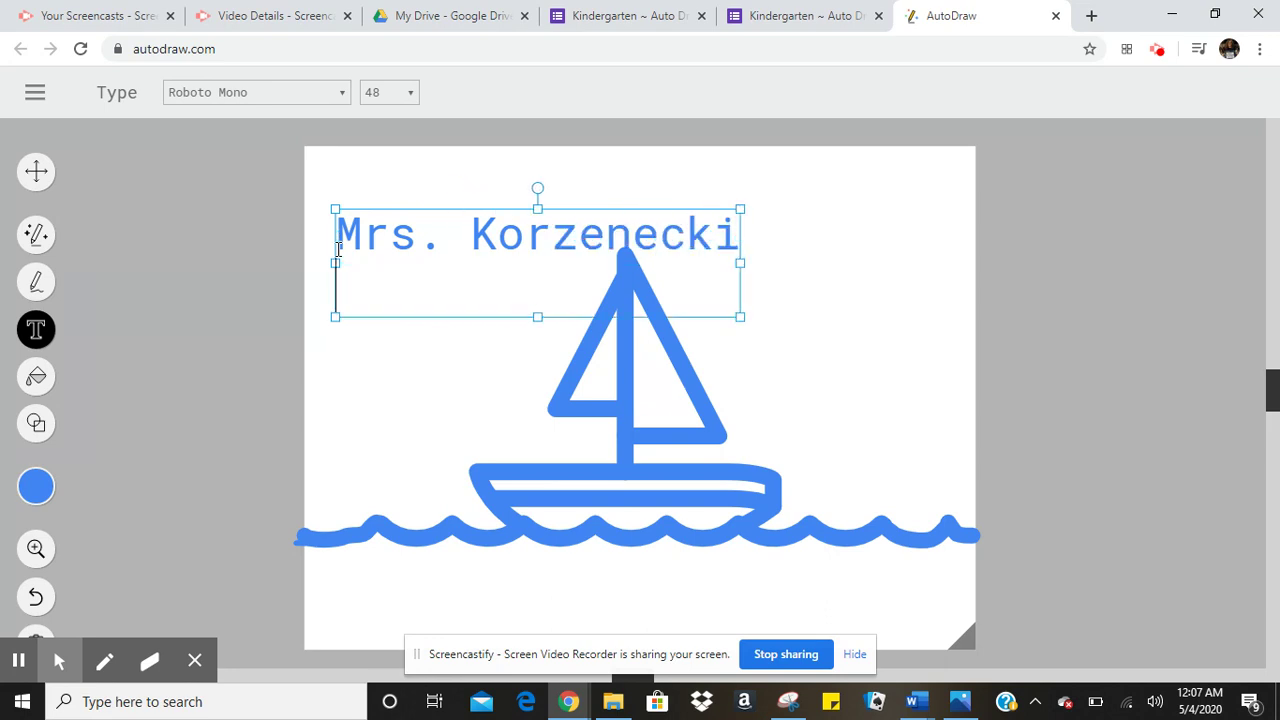
{"action": "type", "text": "Wa-3"}
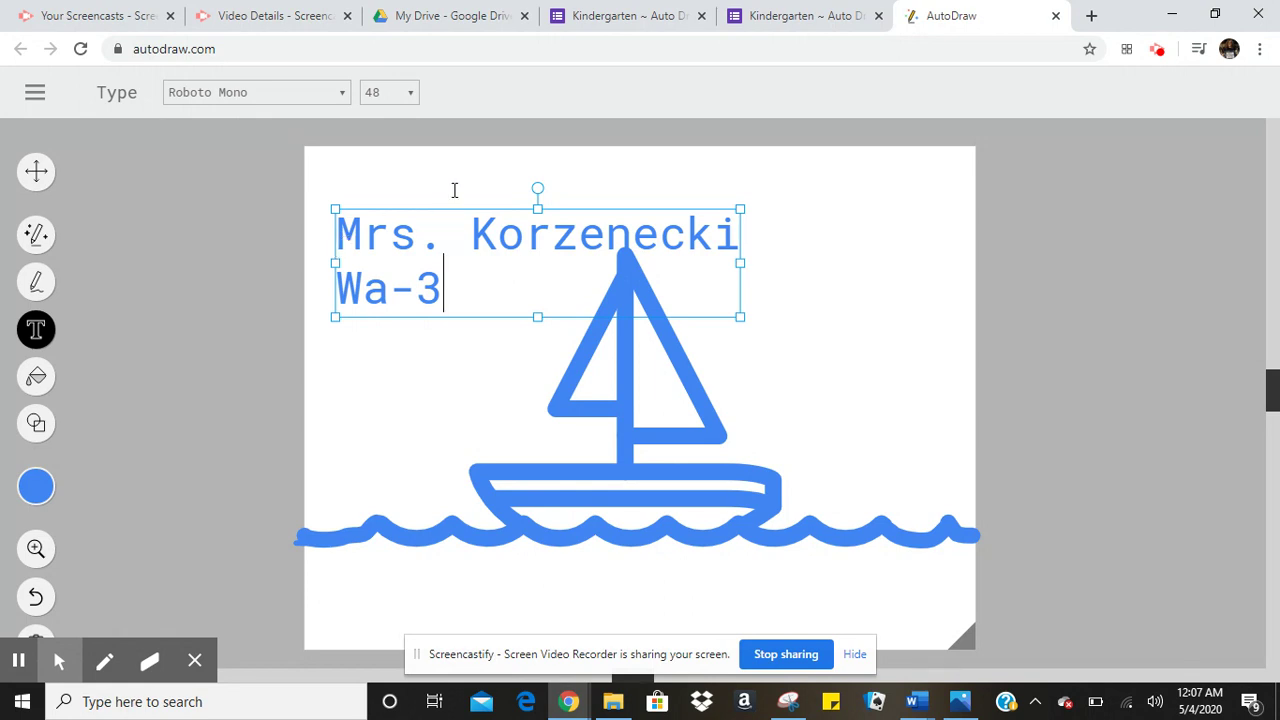
Format the text label in size 18 Yellowtail font and color it black.
{"action": "left_click", "coordinate": [413, 95]}
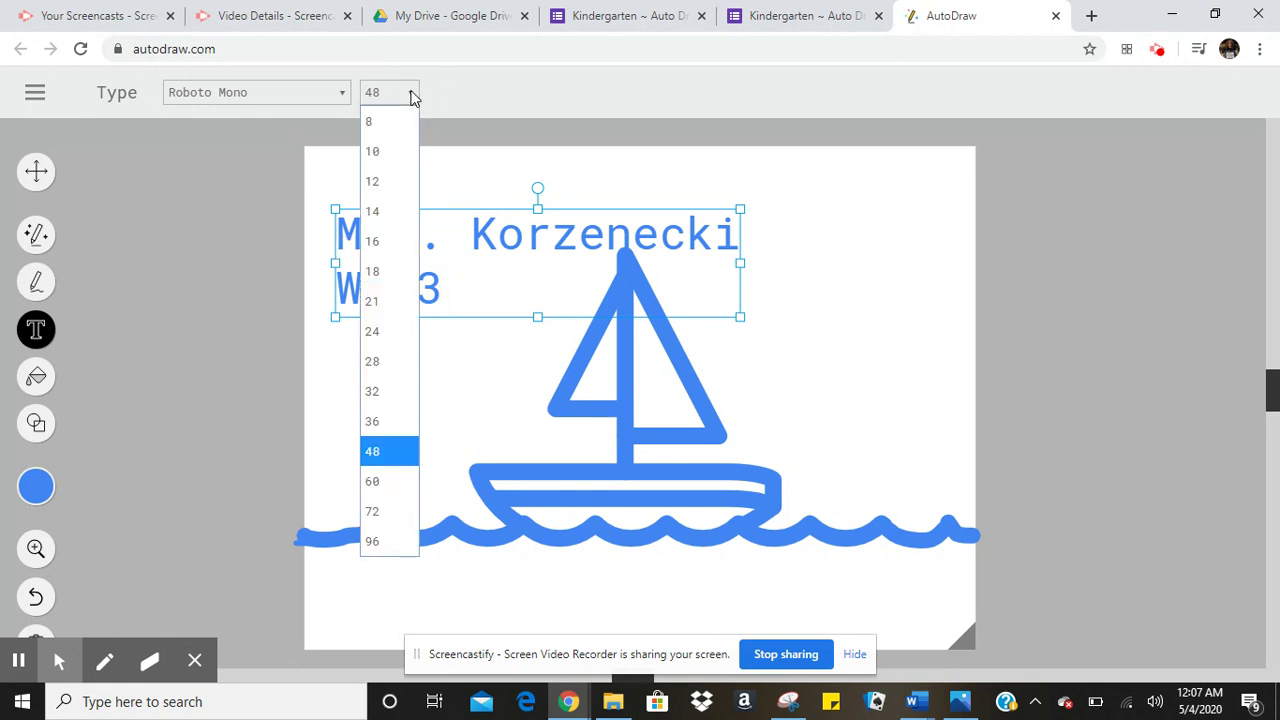
{"action": "left_click", "coordinate": [385, 273]}
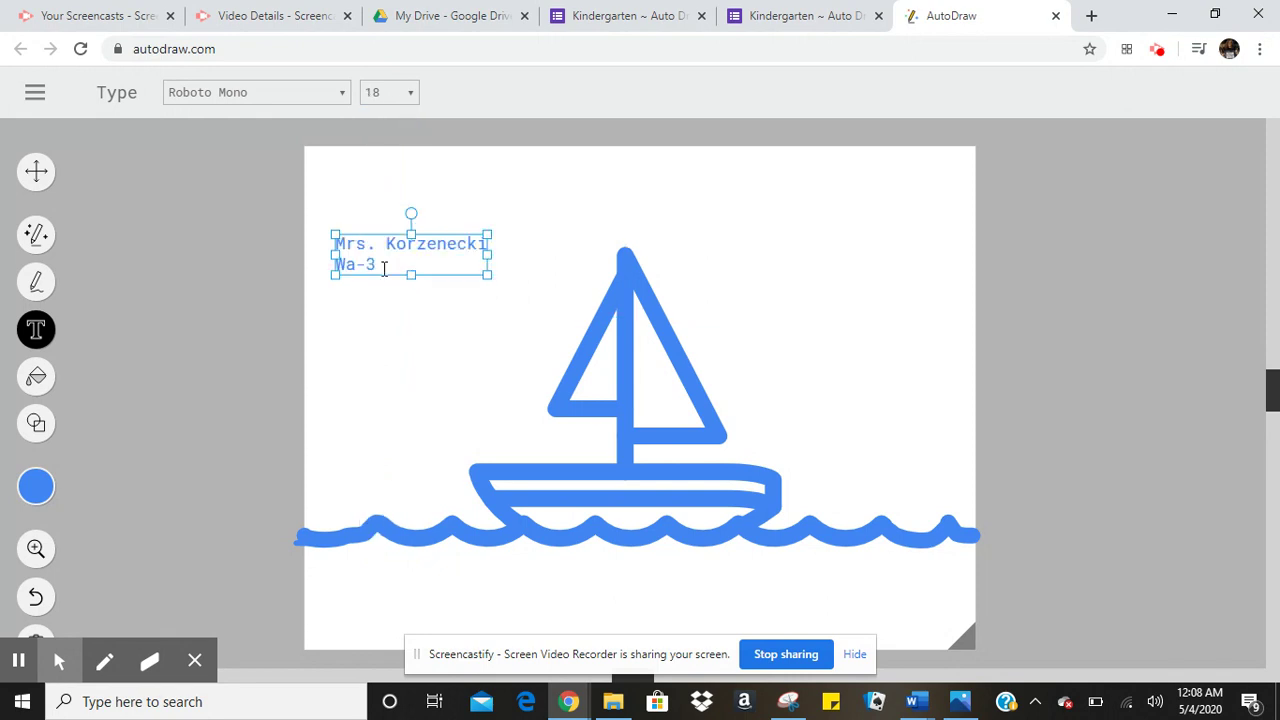
{"action": "left_click", "coordinate": [343, 92]}
{"action": "left_click", "coordinate": [273, 331]}
{"action": "left_click", "coordinate": [37, 486]}
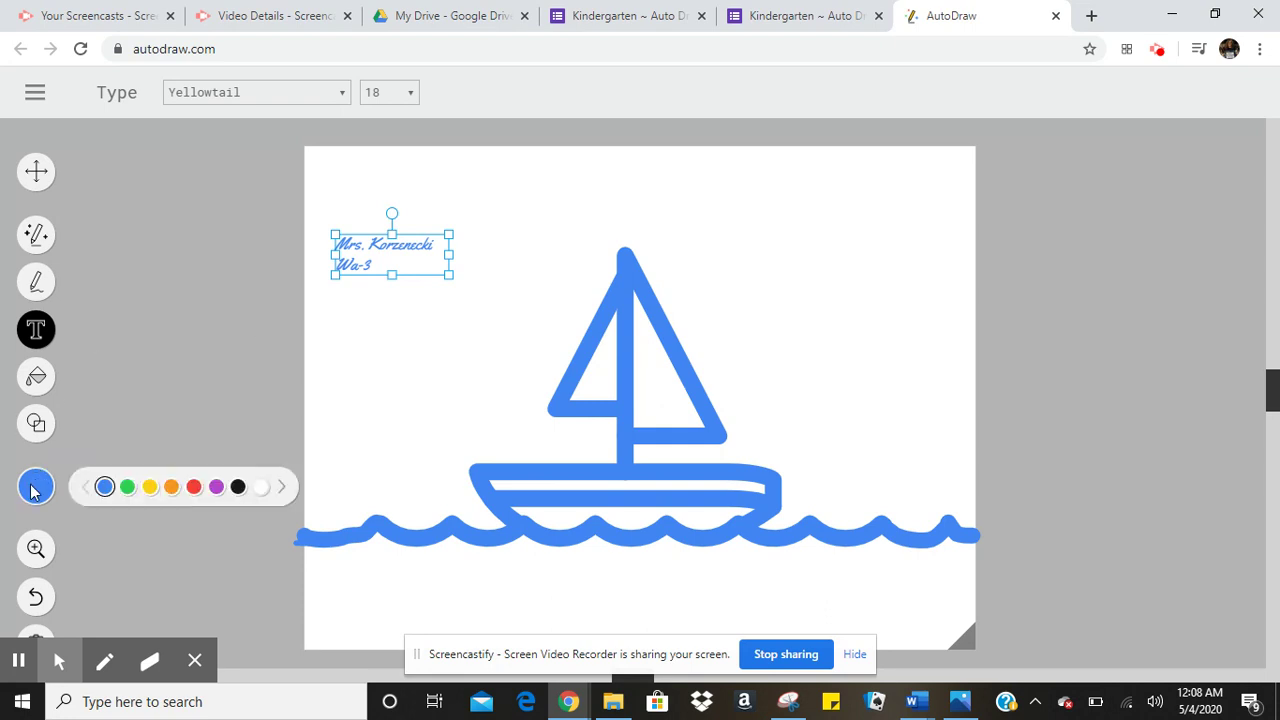
{"action": "left_click", "coordinate": [240, 486]}
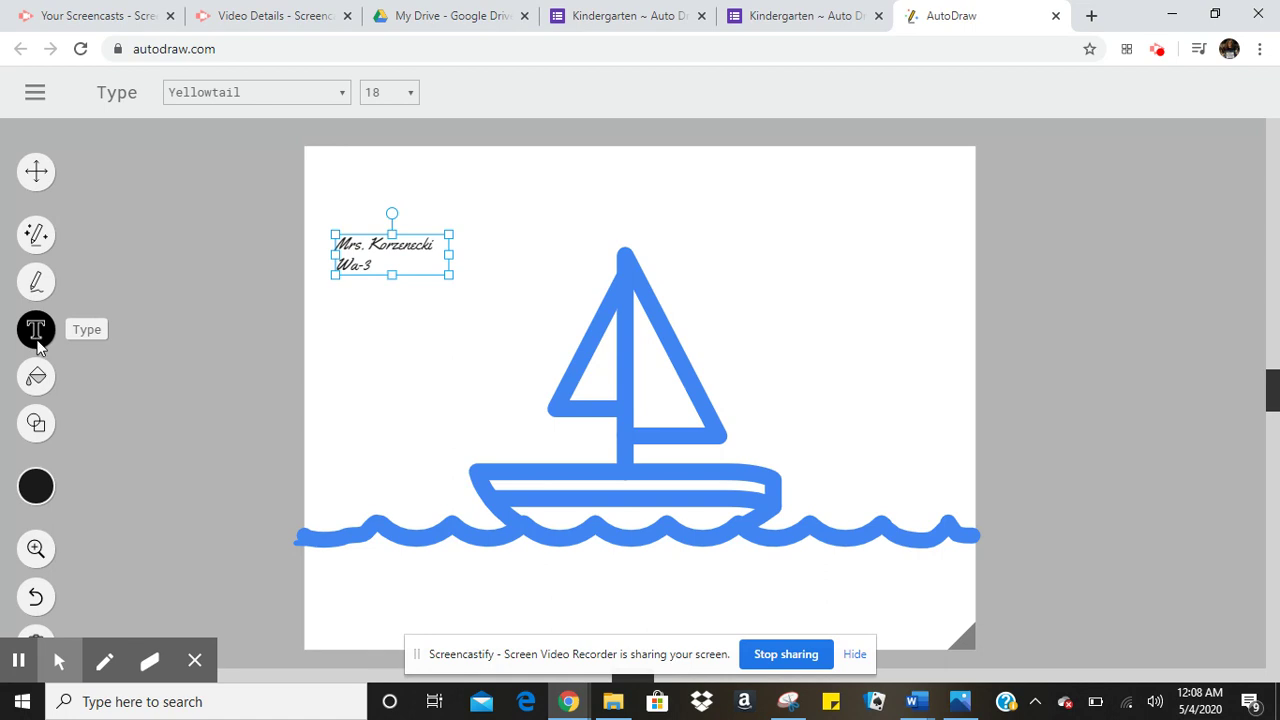
Fill the sailboat's sails with purple.
{"action": "left_click", "coordinate": [39, 384]}
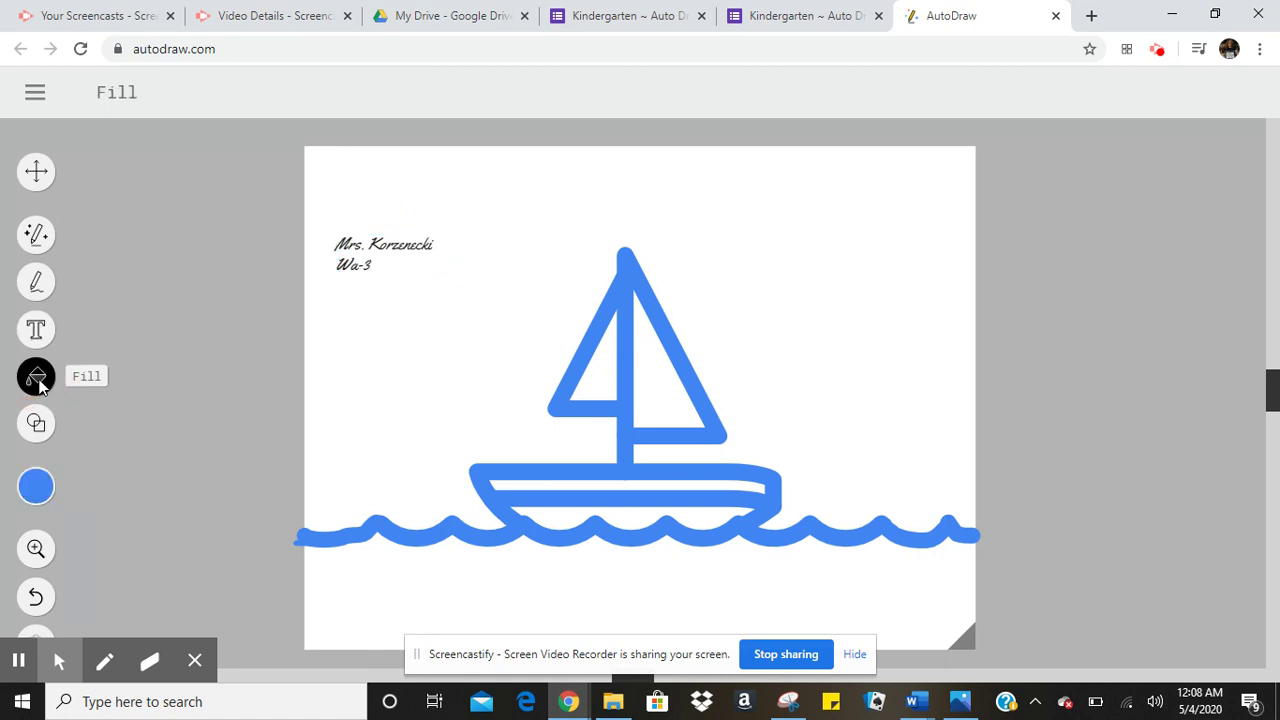
{"action": "mouse_move", "coordinate": [40, 494]}
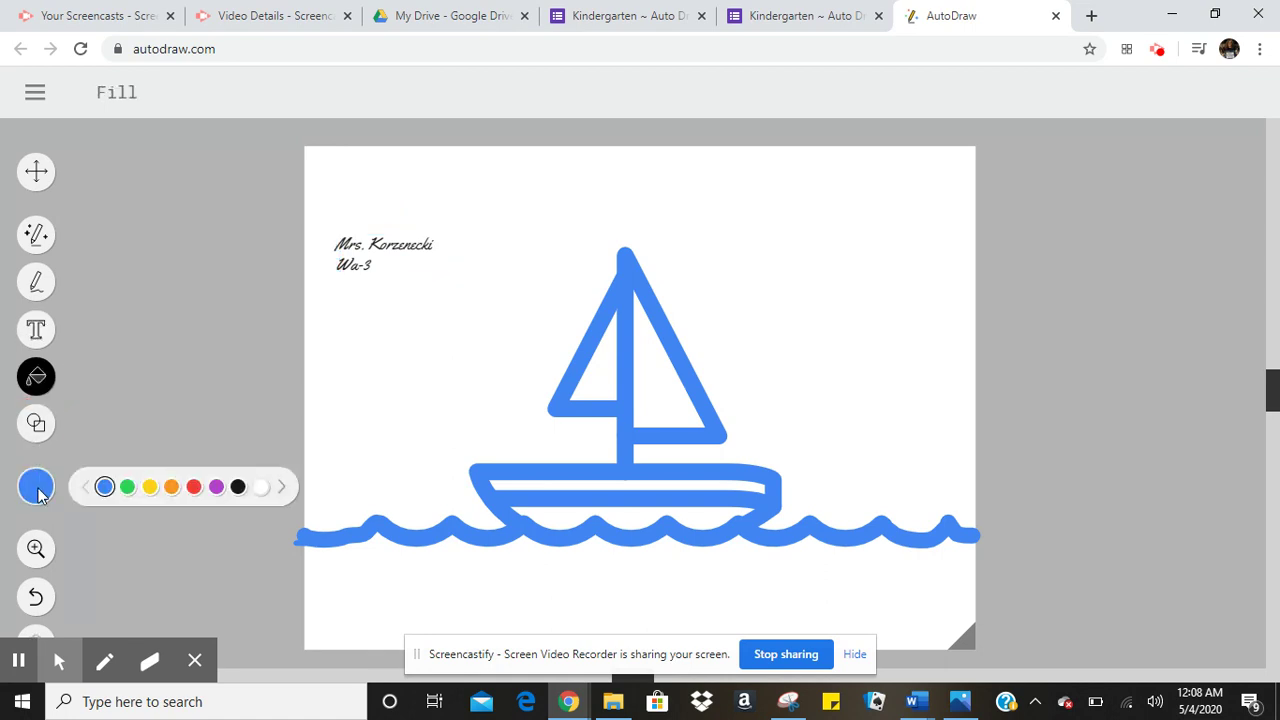
{"action": "left_click", "coordinate": [216, 487]}
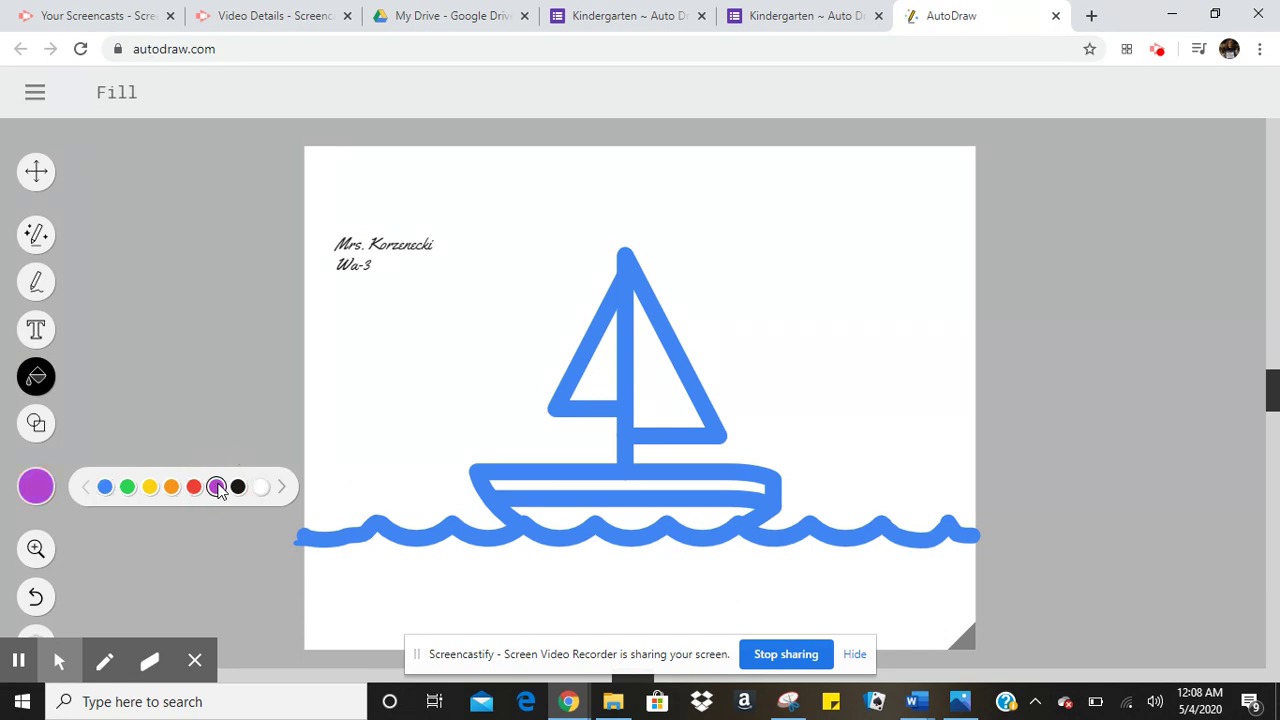
{"action": "left_click", "coordinate": [657, 383]}
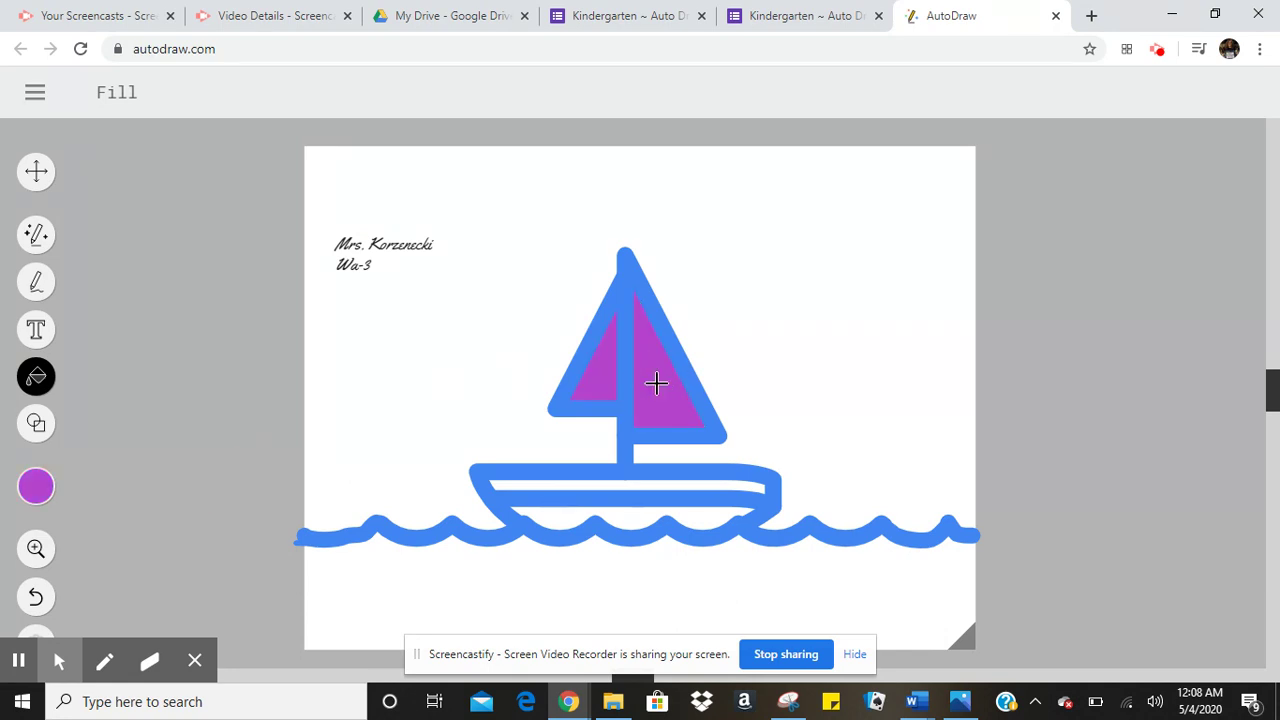
Fill the sailboat's hull with medium brown from the extended color palette.
{"action": "left_click", "coordinate": [37, 498]}
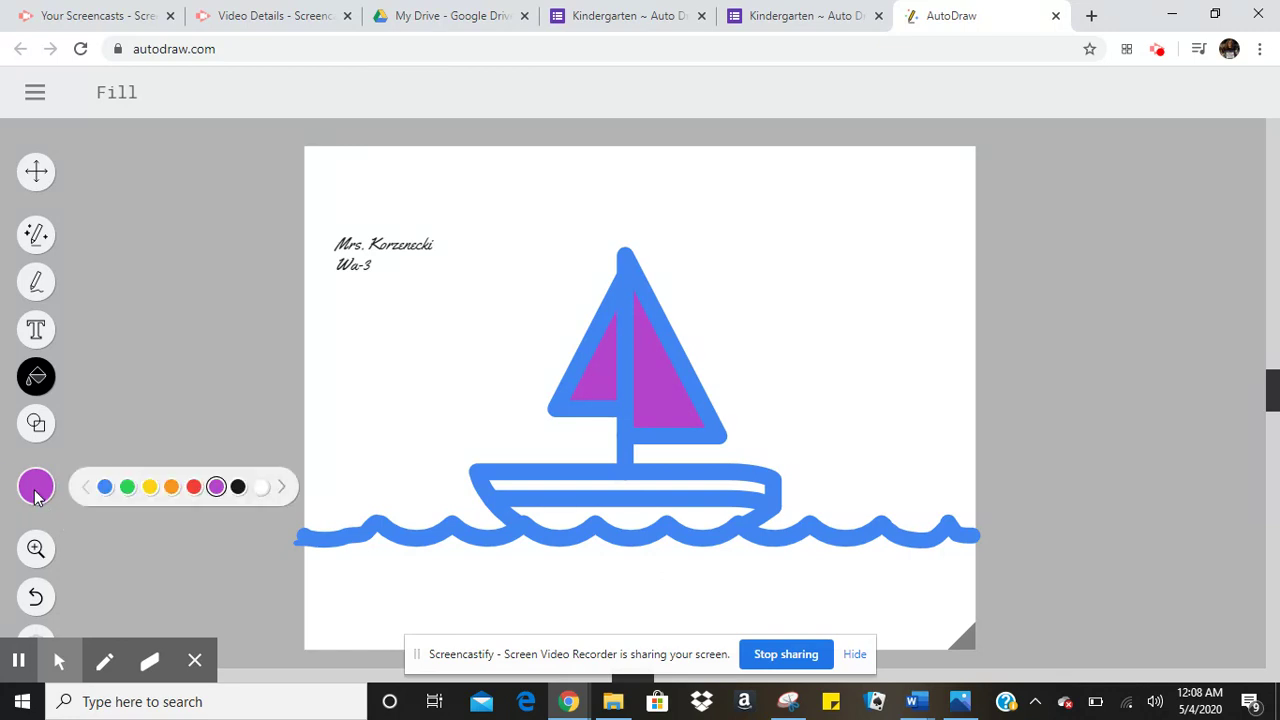
{"action": "left_click", "coordinate": [282, 489]}
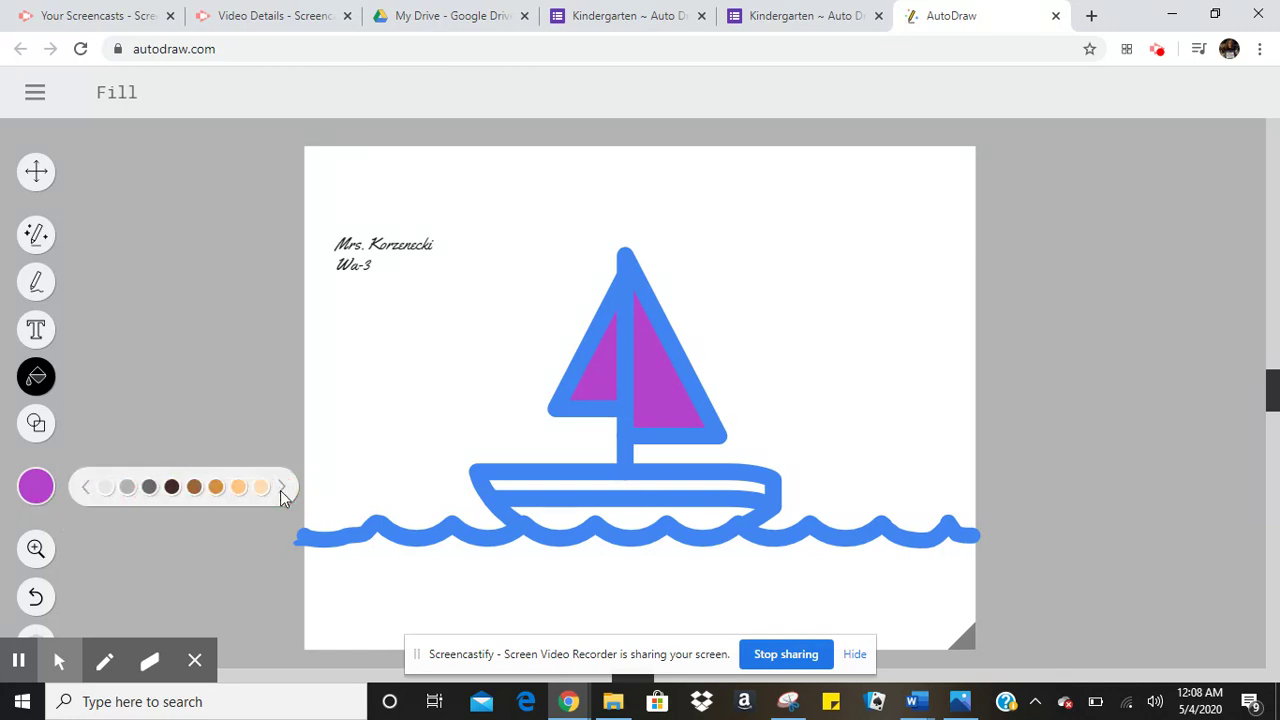
{"action": "left_click", "coordinate": [194, 489]}
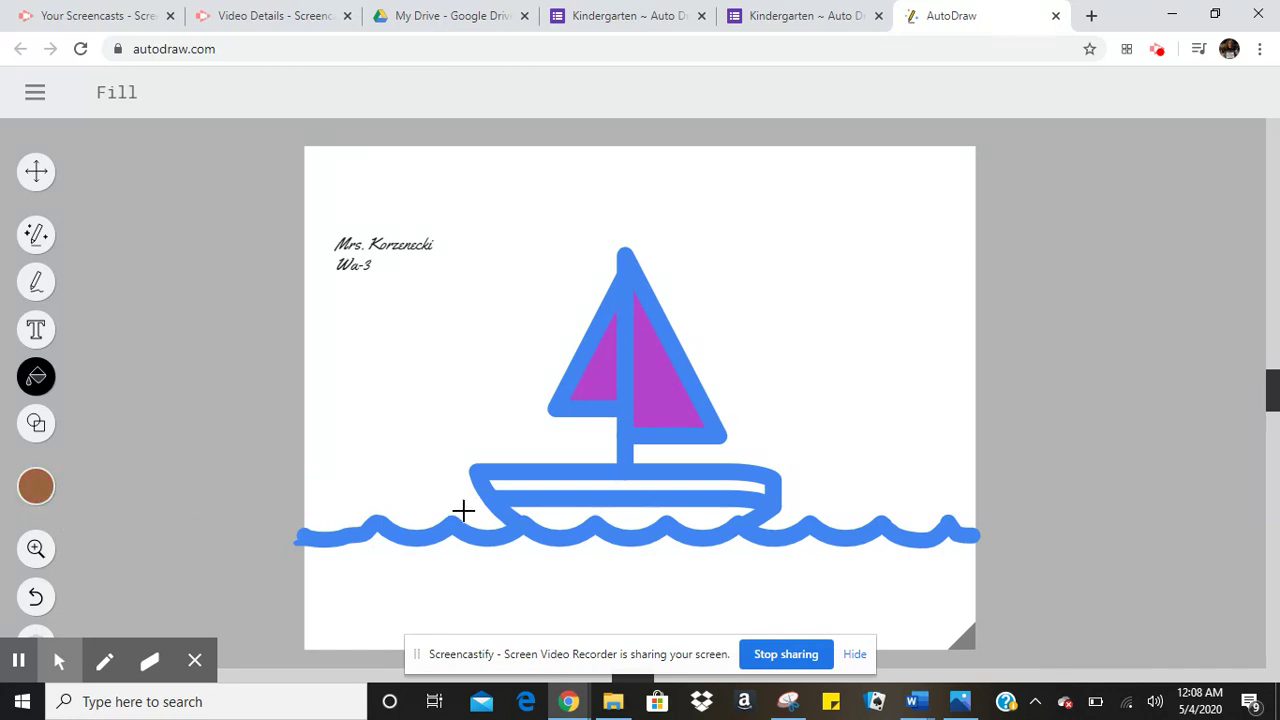
{"action": "left_click", "coordinate": [557, 515]}
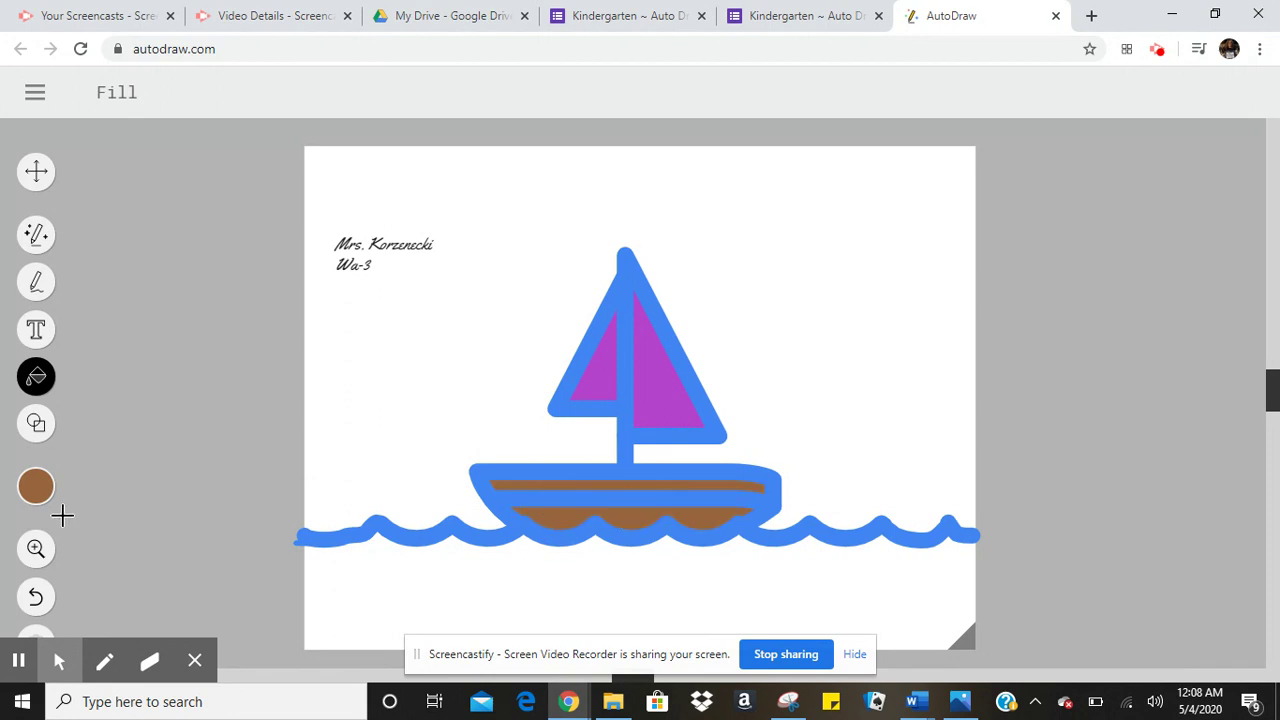
Fill the canvas background around the sailboat with bright cyan from the extended color palette.
{"action": "left_click", "coordinate": [40, 488]}
{"action": "left_click", "coordinate": [40, 488]}
{"action": "left_click", "coordinate": [281, 488]}
{"action": "left_click", "coordinate": [281, 488]}
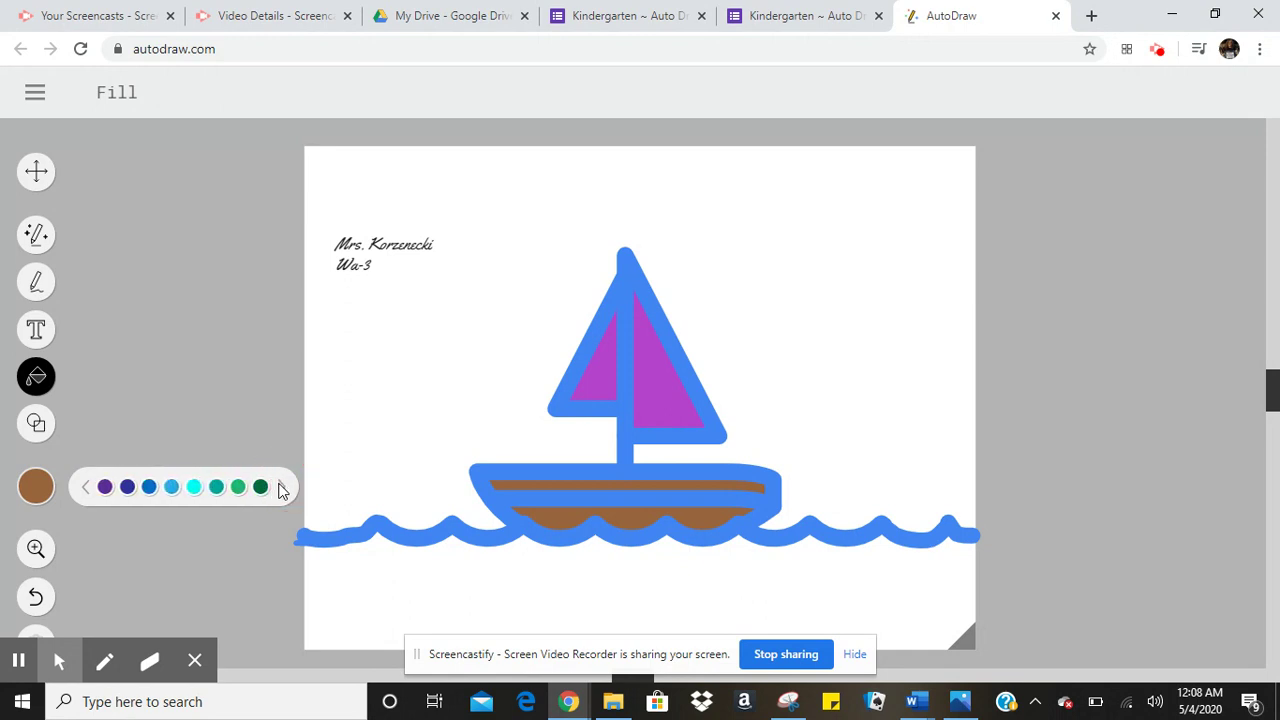
{"action": "left_click", "coordinate": [281, 488]}
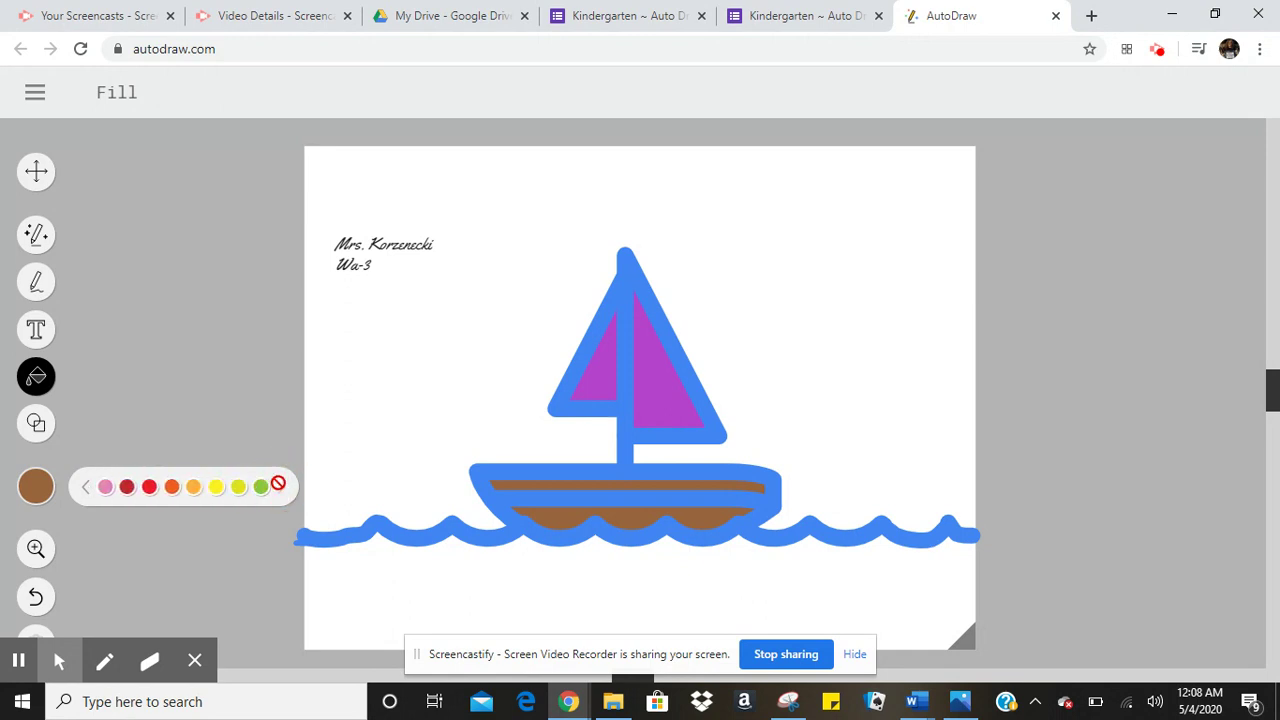
{"action": "left_click", "coordinate": [84, 487]}
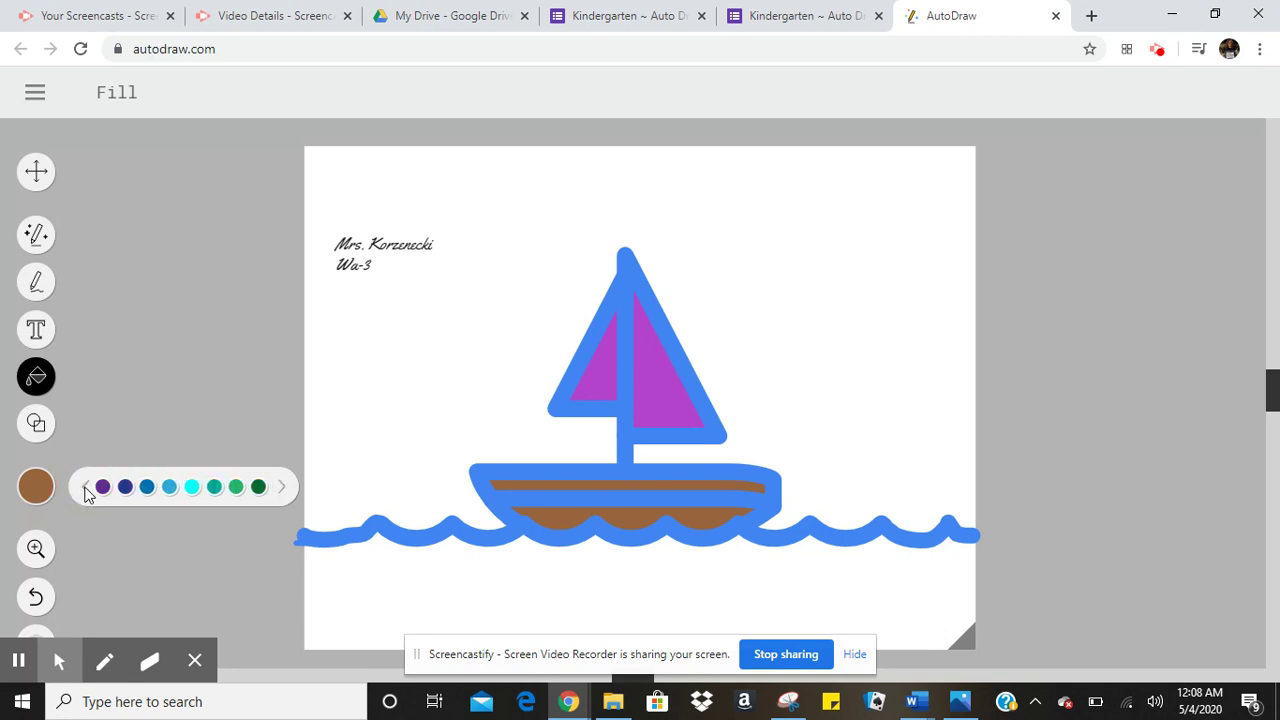
{"action": "left_click", "coordinate": [194, 487]}
{"action": "left_click", "coordinate": [400, 381]}
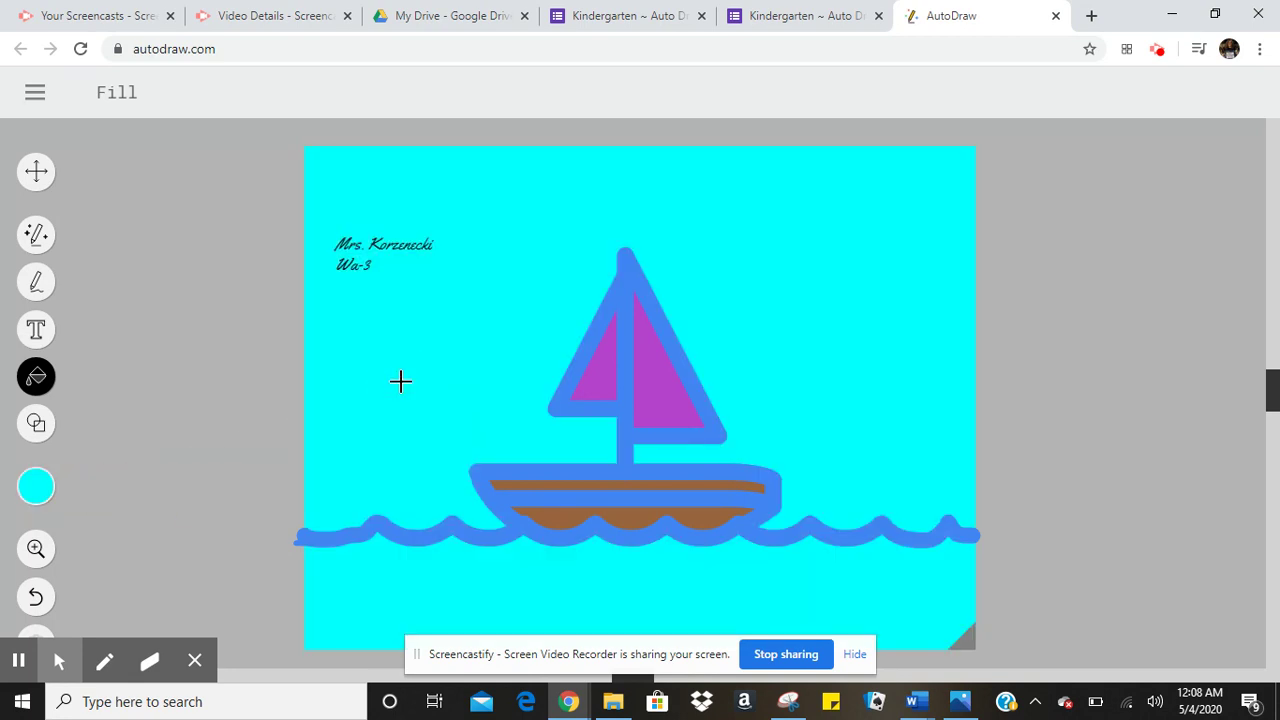
Draw a yellow circle outline for the sun in the sky to the upper right of the sailboat.
{"action": "left_click", "coordinate": [37, 424]}
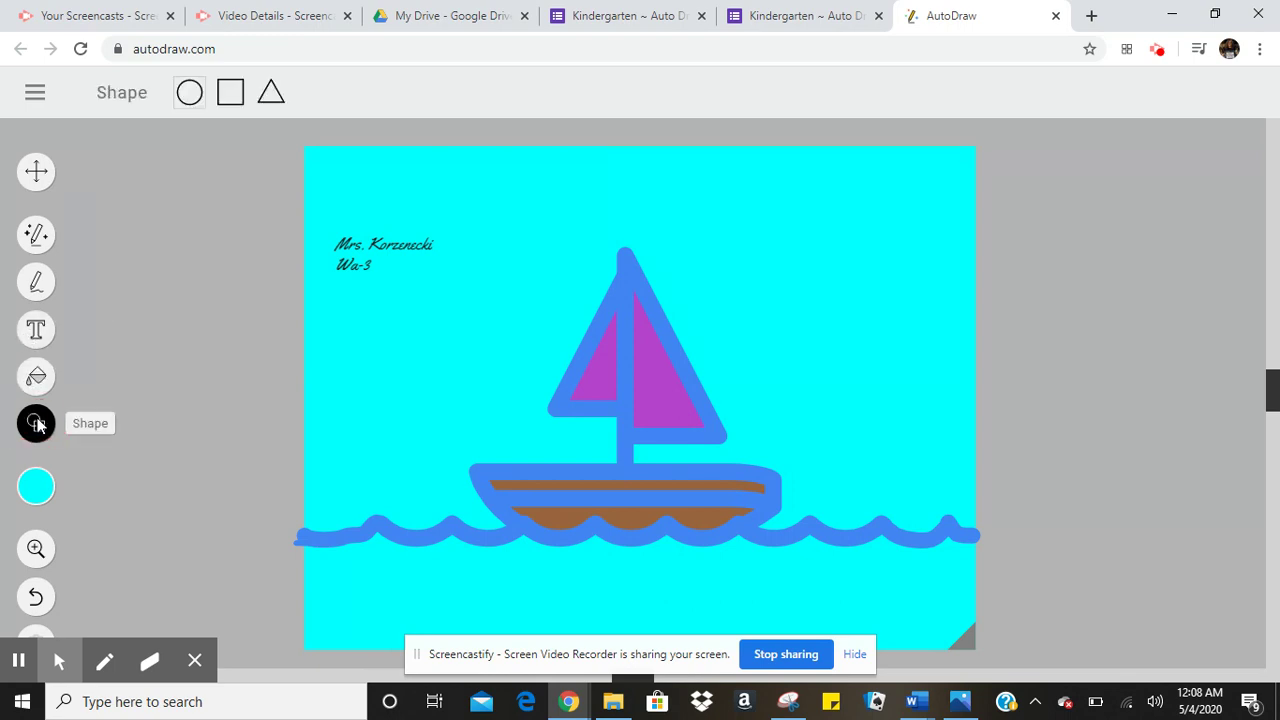
{"action": "left_click", "coordinate": [189, 93]}
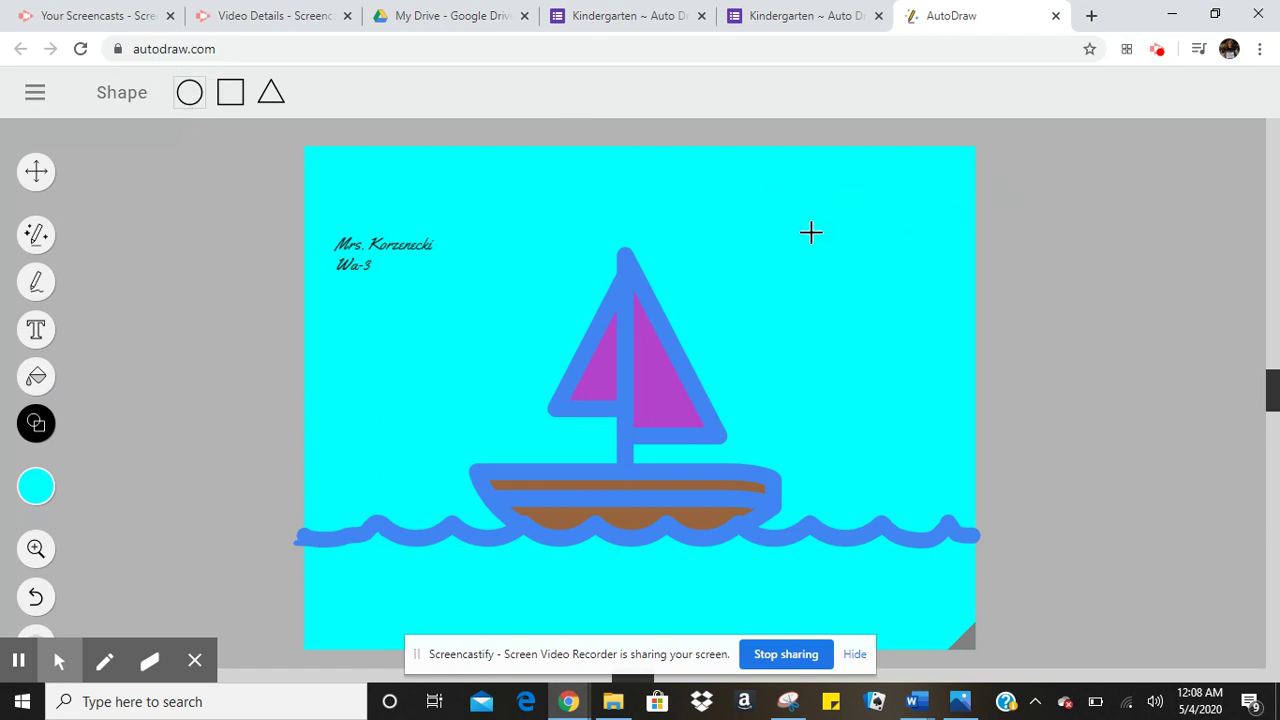
{"action": "left_click", "coordinate": [35, 479]}
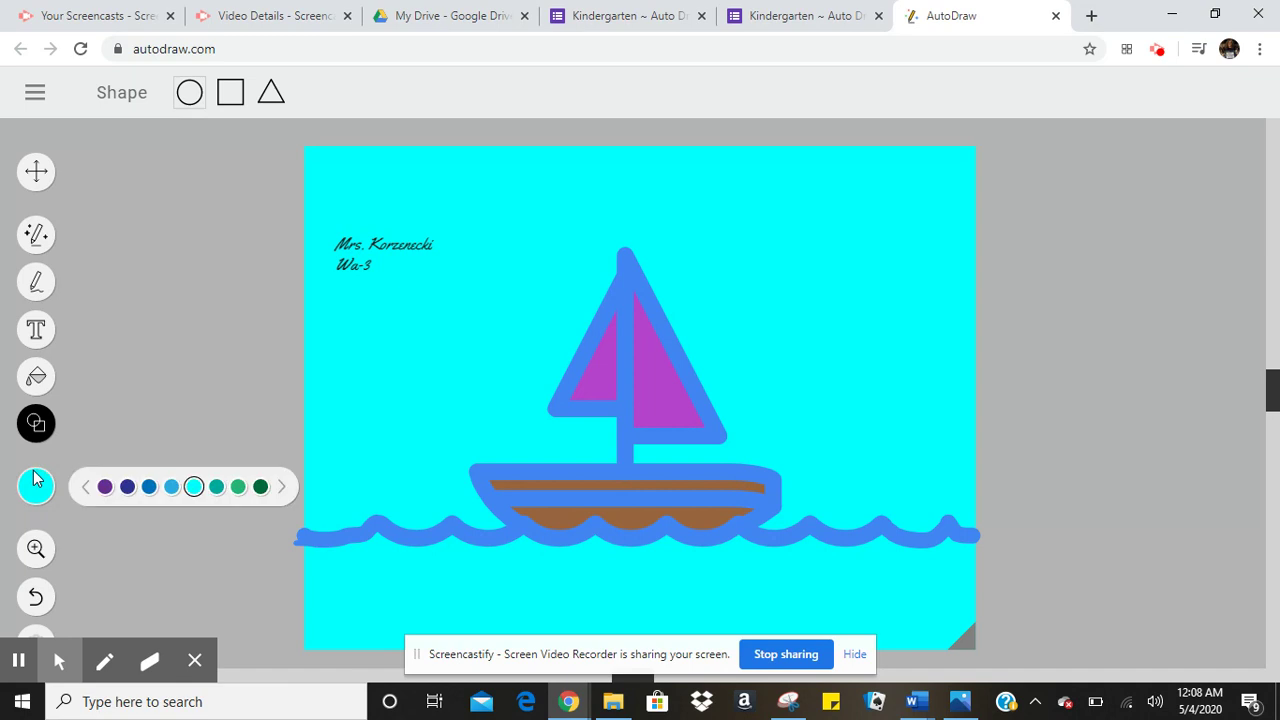
{"action": "left_click", "coordinate": [85, 487]}
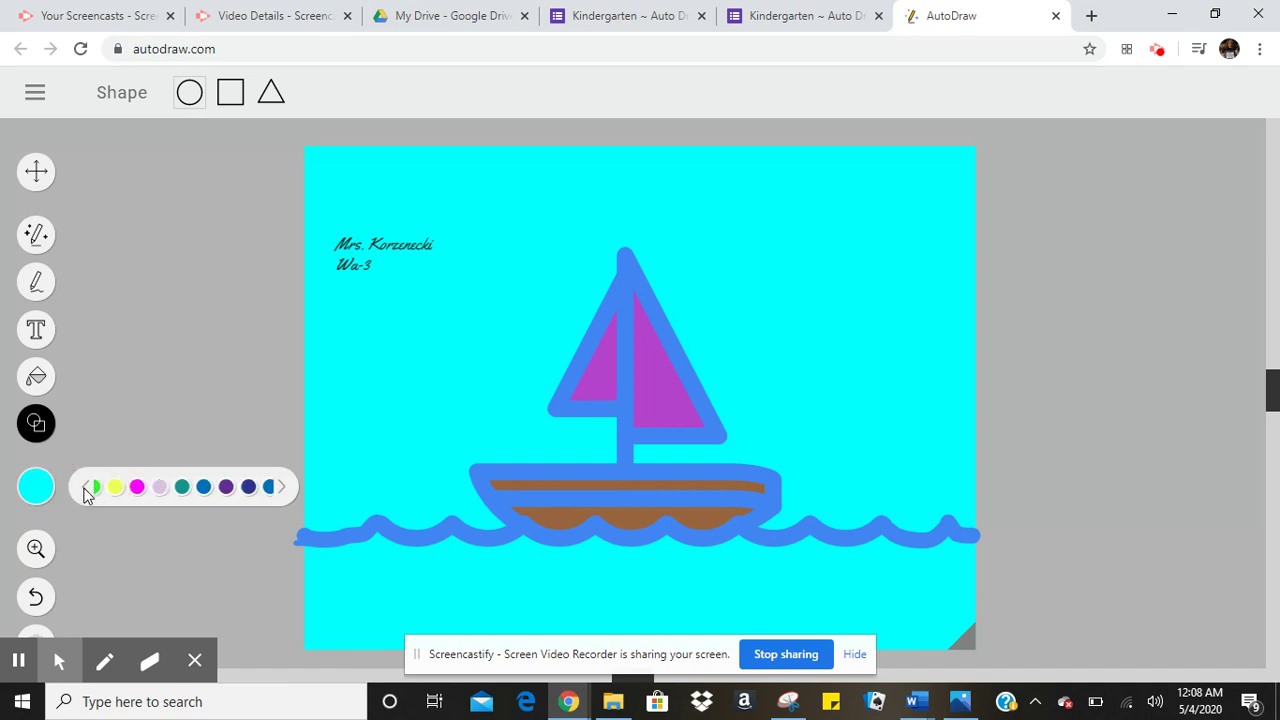
{"action": "left_click", "coordinate": [85, 487]}
{"action": "left_click", "coordinate": [85, 487]}
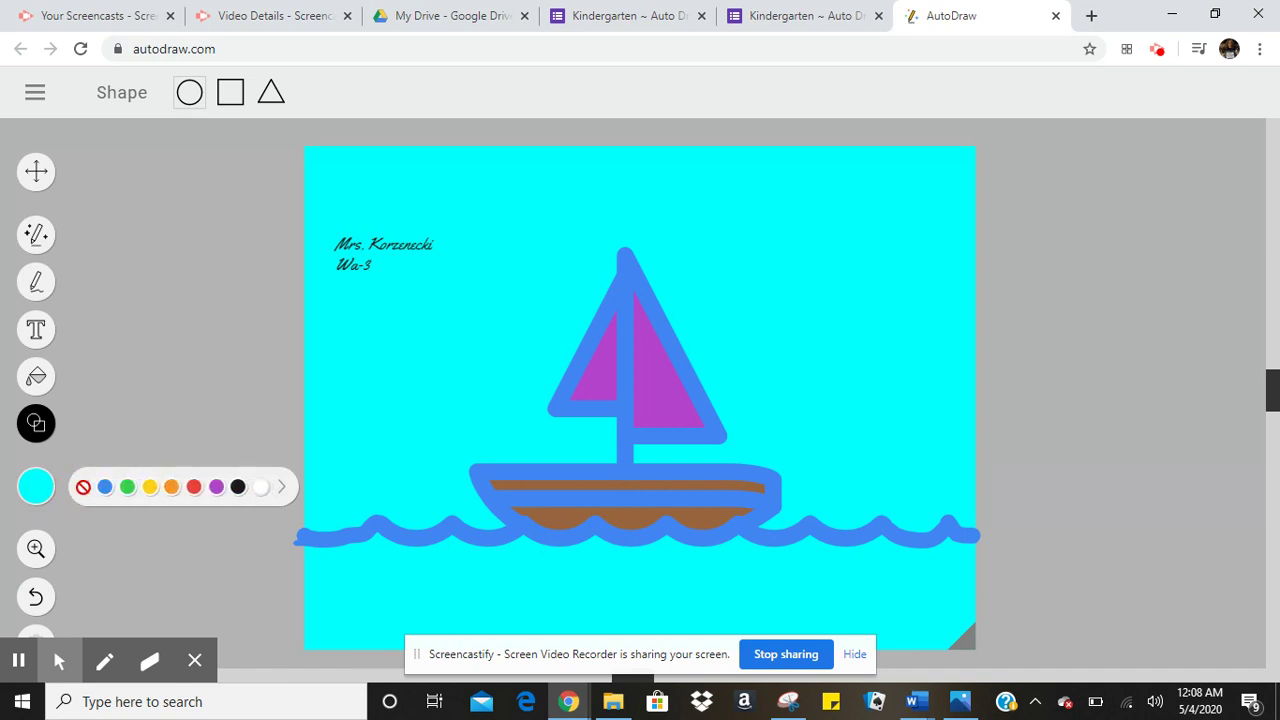
{"action": "left_click", "coordinate": [150, 487]}
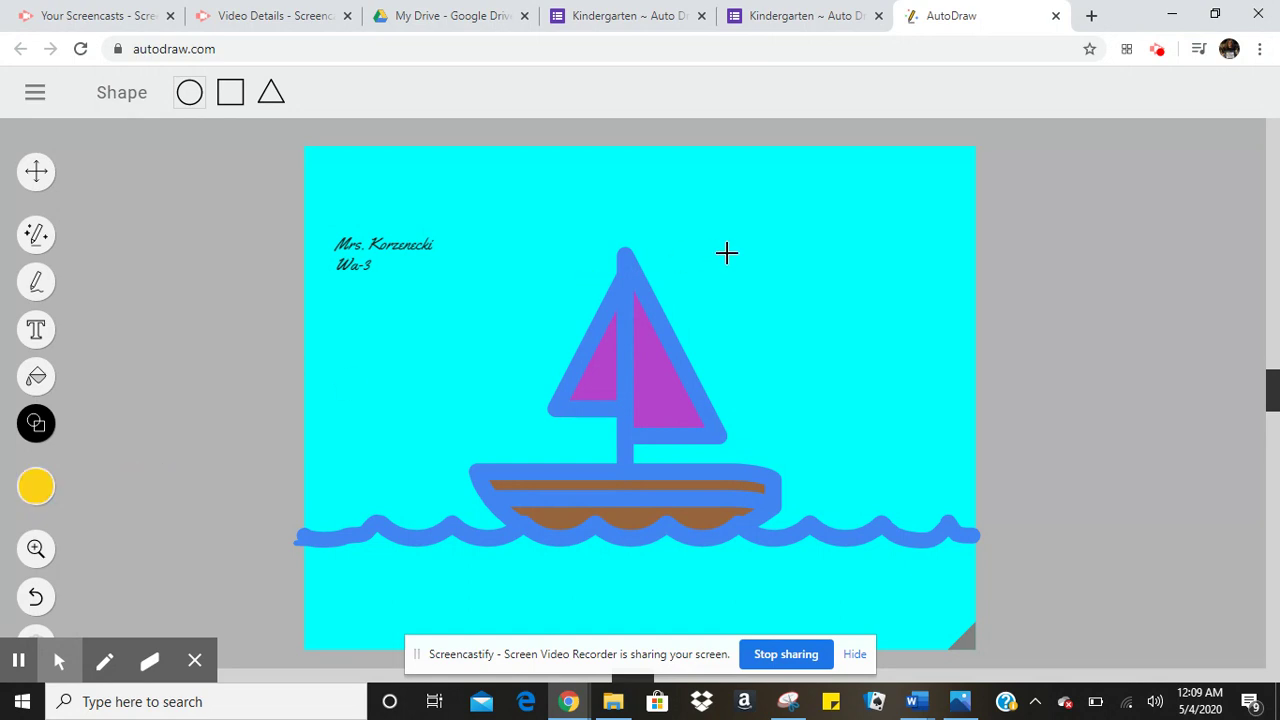
{"action": "left_click_drag", "start_coordinate": [788, 242], "coordinate": [821, 275]}
Fill the inside of the sun circle with the same yellow.
{"action": "left_click", "coordinate": [37, 381]}
{"action": "left_click", "coordinate": [34, 492]}
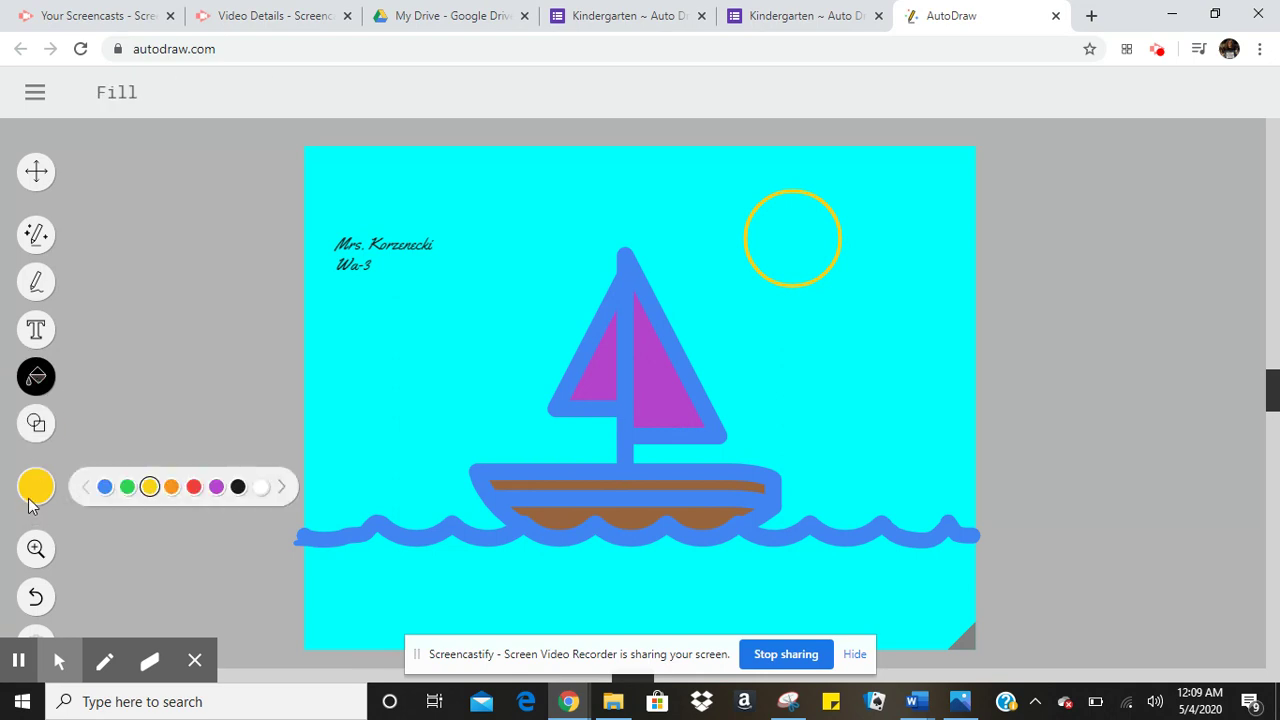
{"action": "left_click", "coordinate": [779, 232]}
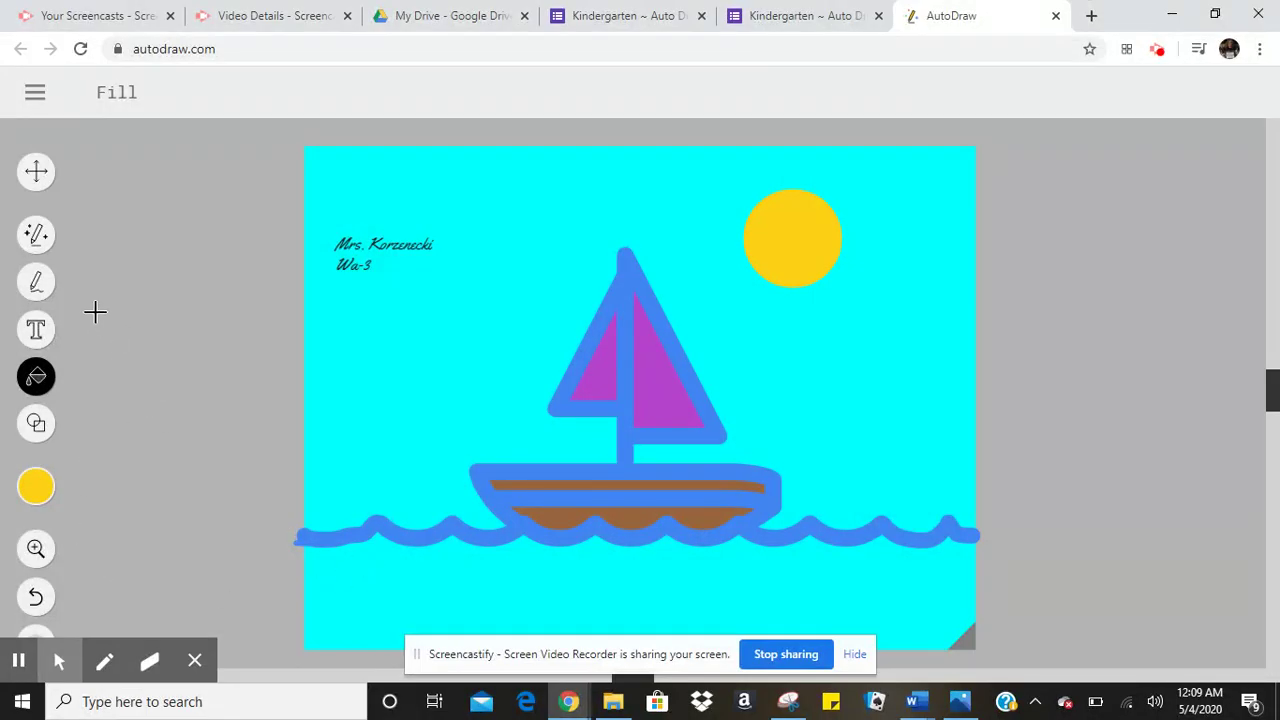
Set the freehand Draw tool to blue with a thicker brush, a bit past the middle of the size range.
{"action": "left_click", "coordinate": [33, 283]}
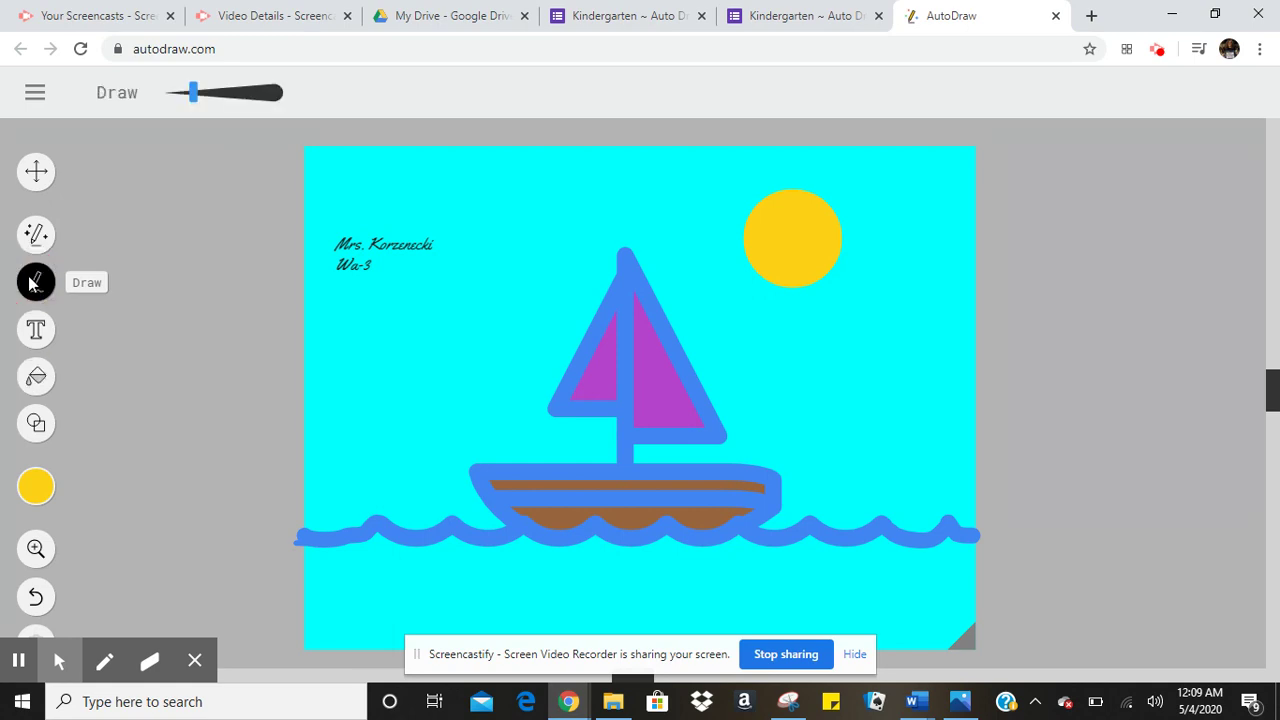
{"action": "left_click", "coordinate": [35, 485]}
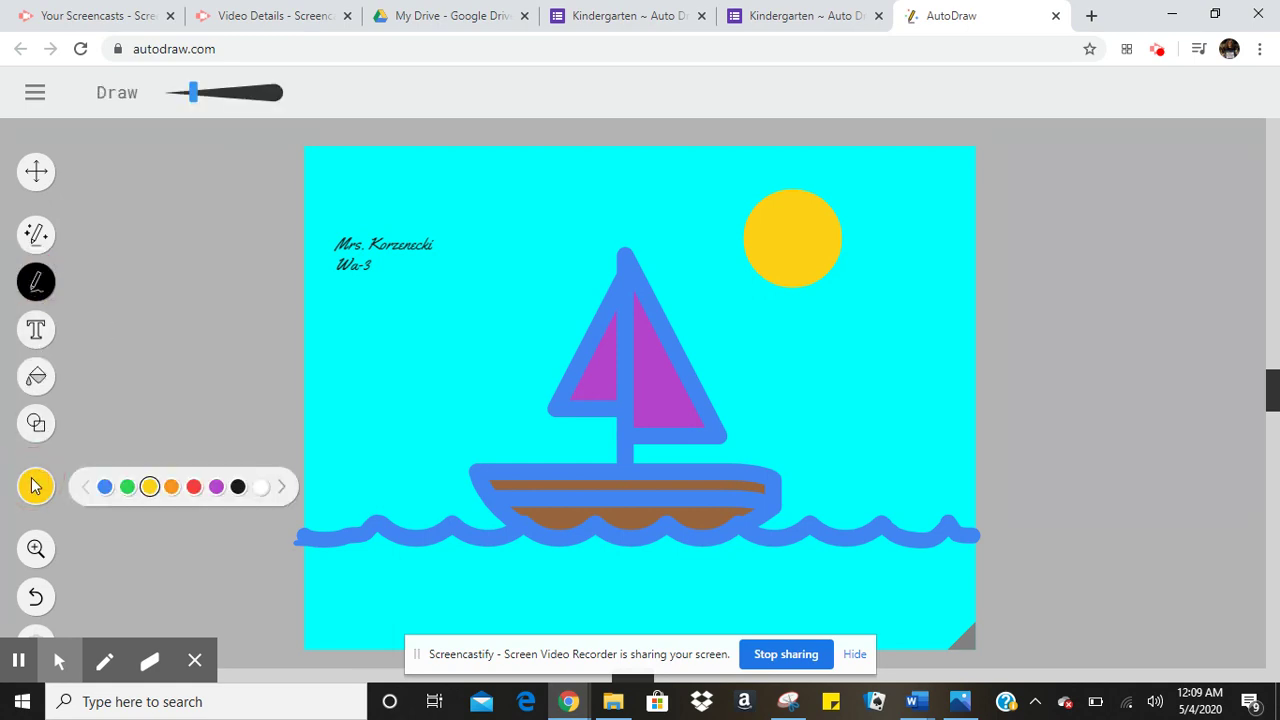
{"action": "left_click", "coordinate": [104, 487]}
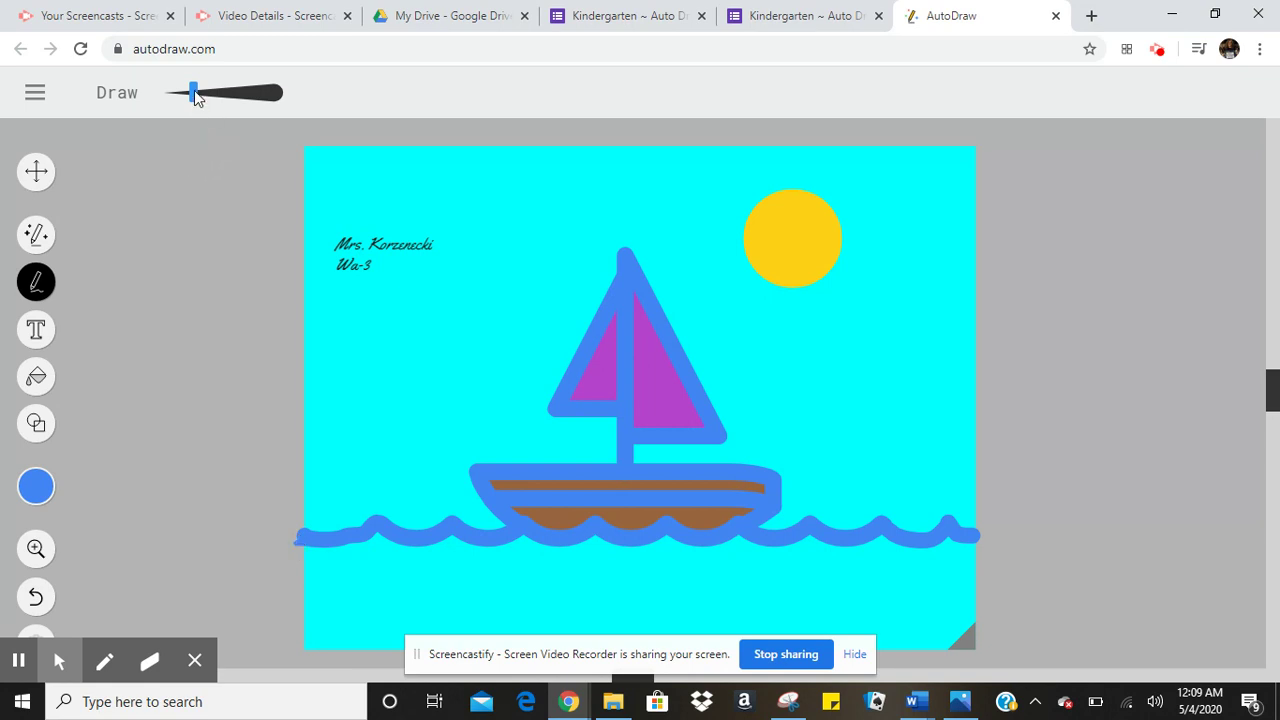
{"action": "left_click_drag", "start_coordinate": [196, 91], "coordinate": [235, 92]}
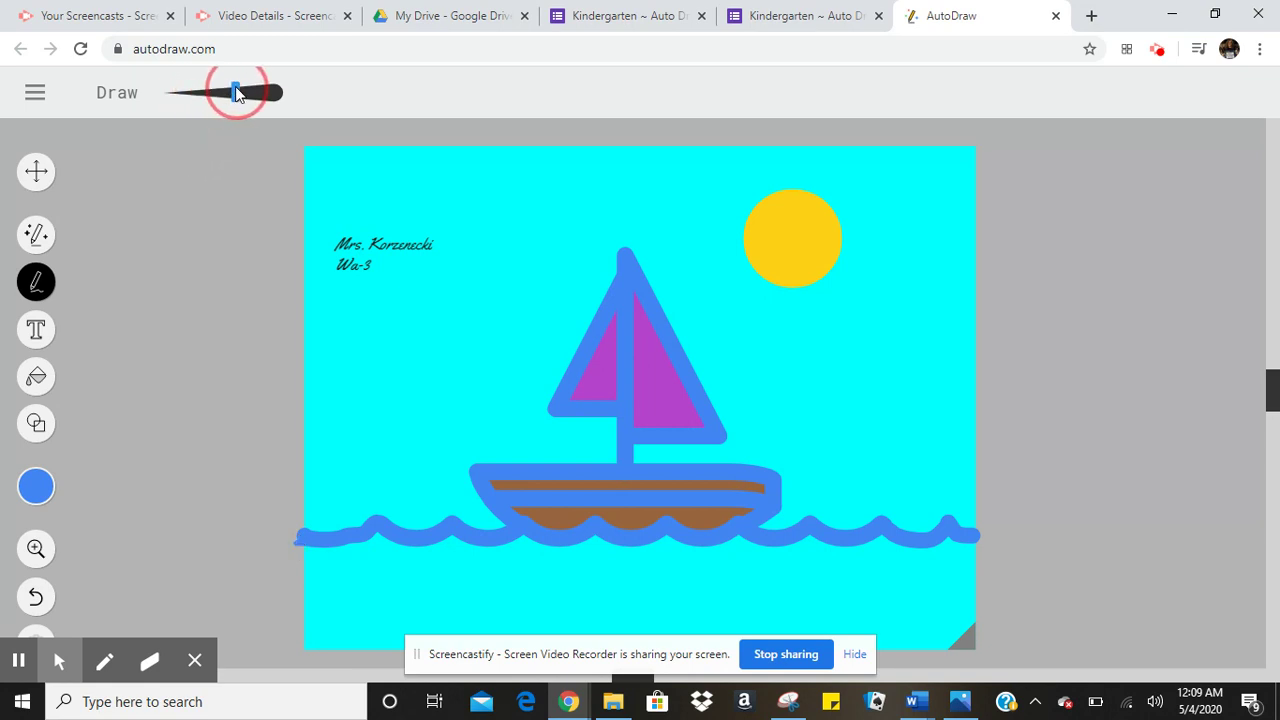